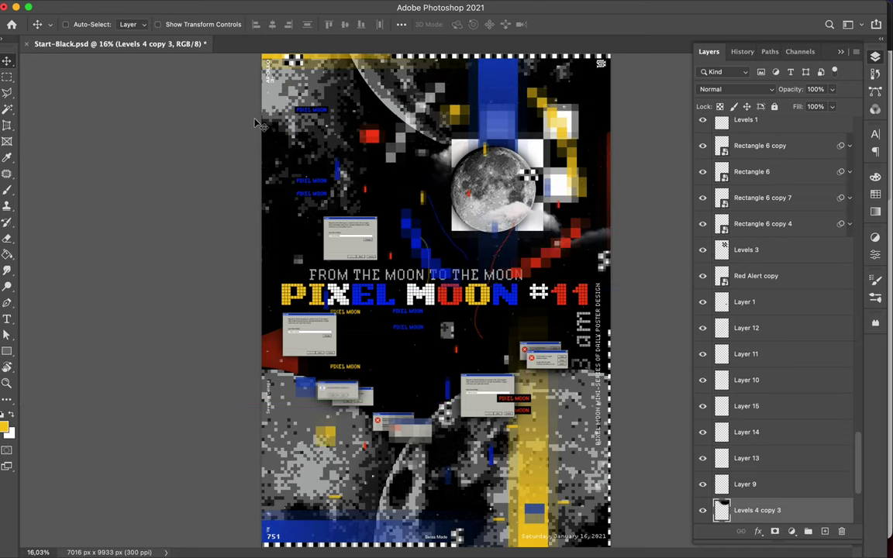
Drag the moon down onto the right end of the PIXEL MOON #11 title, then sketch a circle around it.
left_click(444, 163, "ctrl")
left_click_drag(502, 185, 513, 290)
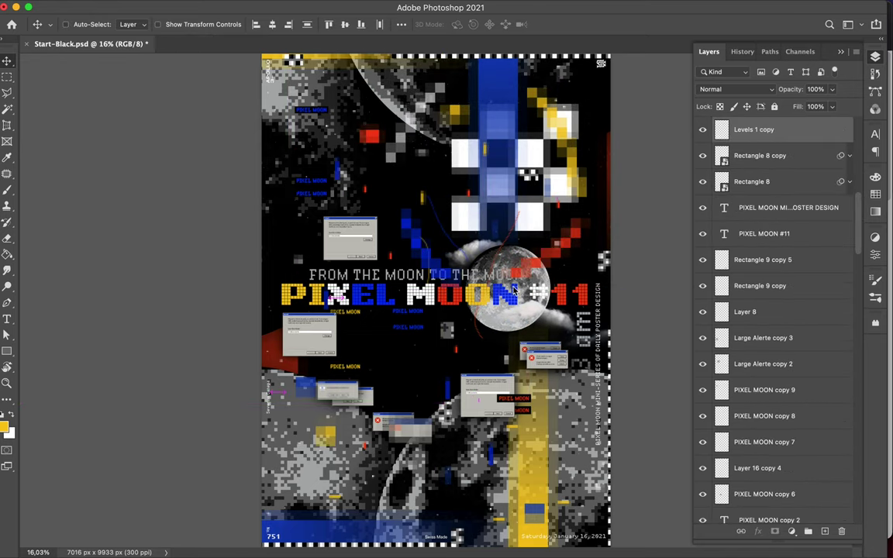
left_click(484, 308)
key("u")
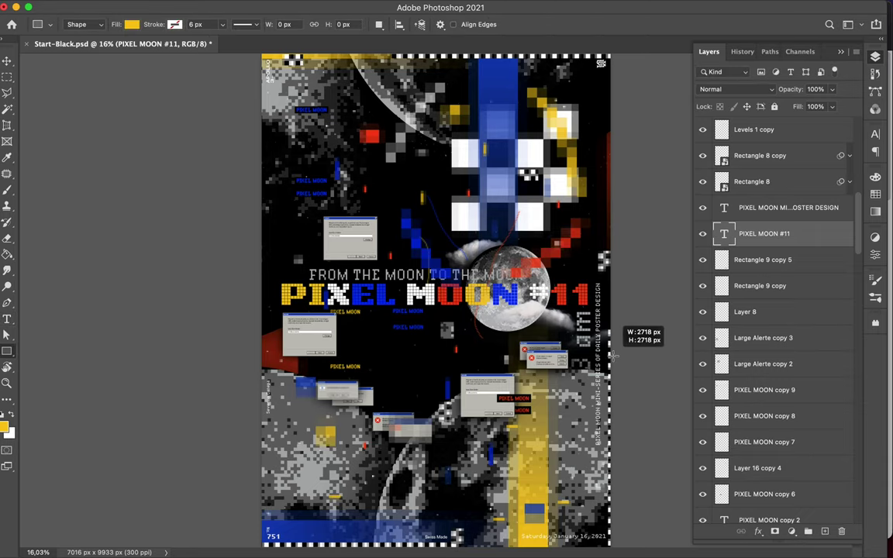
left_click_drag(612, 355, 630, 438)
Replace the first circle with a large unfilled circle centred on the moon.
key("ctrl+z")
left_click_drag(505, 293, 678, 460)
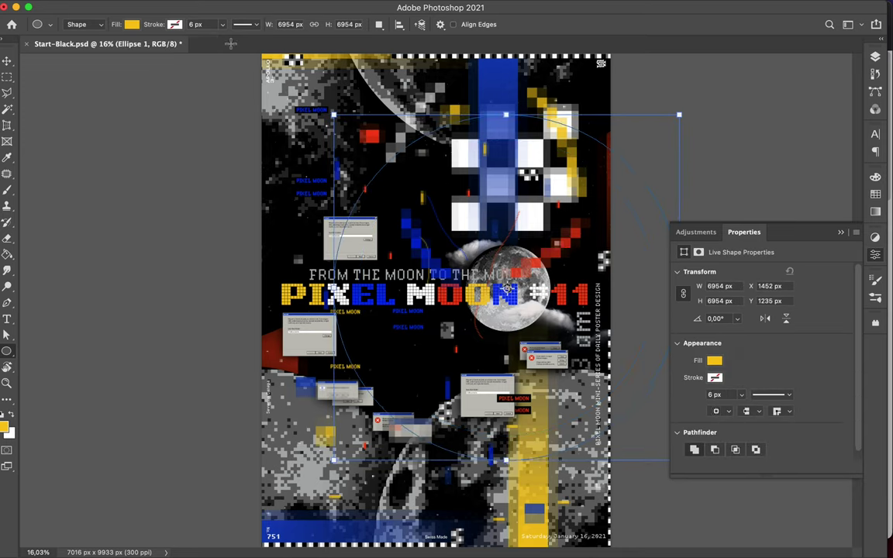
left_click(132, 24)
left_click(60, 44)
Start the PIXEL MOON #11 text on the circle's path at 600 px.
left_click(7, 319)
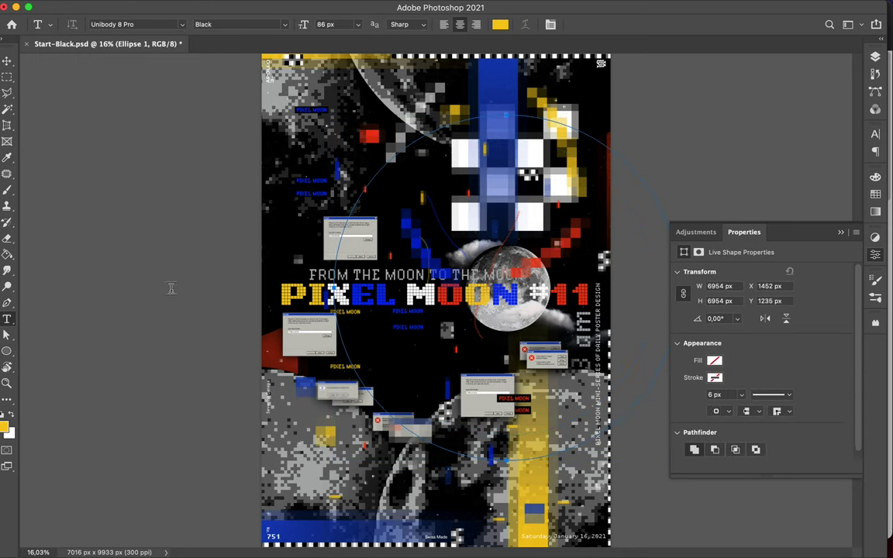
left_click(333, 264)
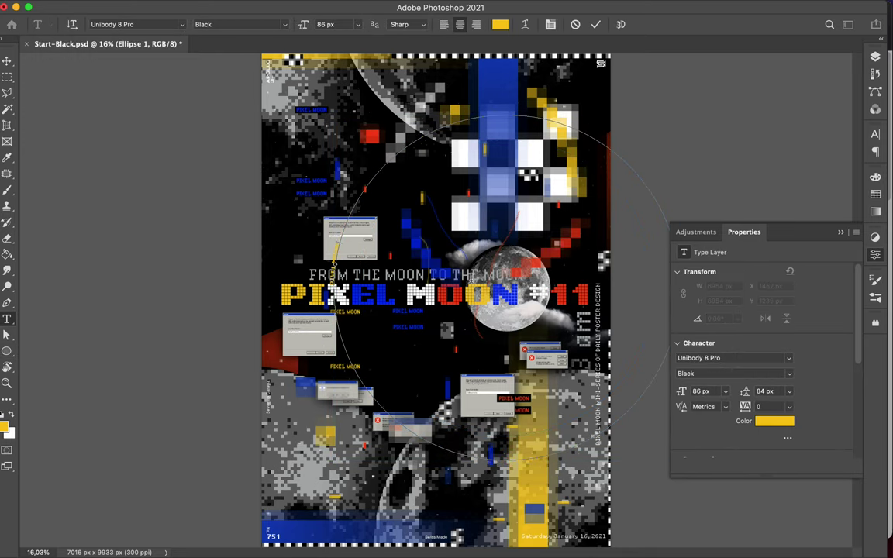
left_click(874, 133)
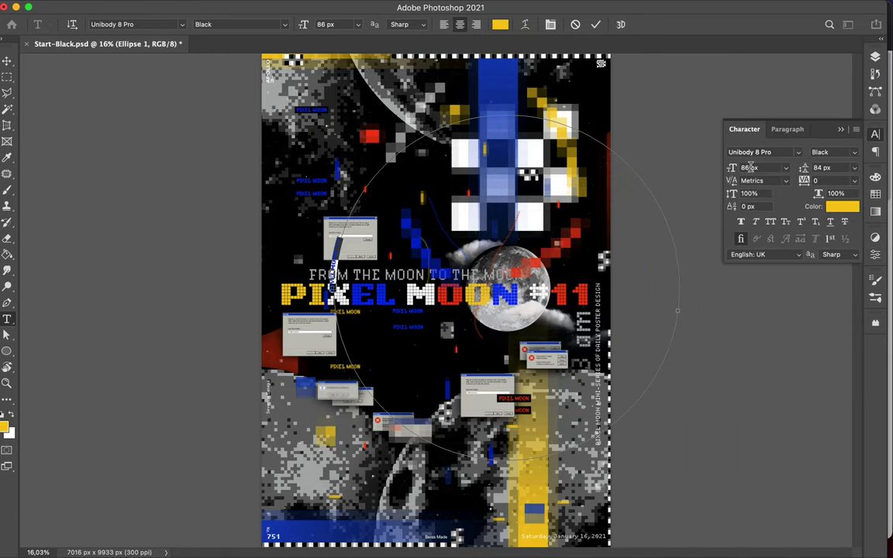
type("600")
key("Return")
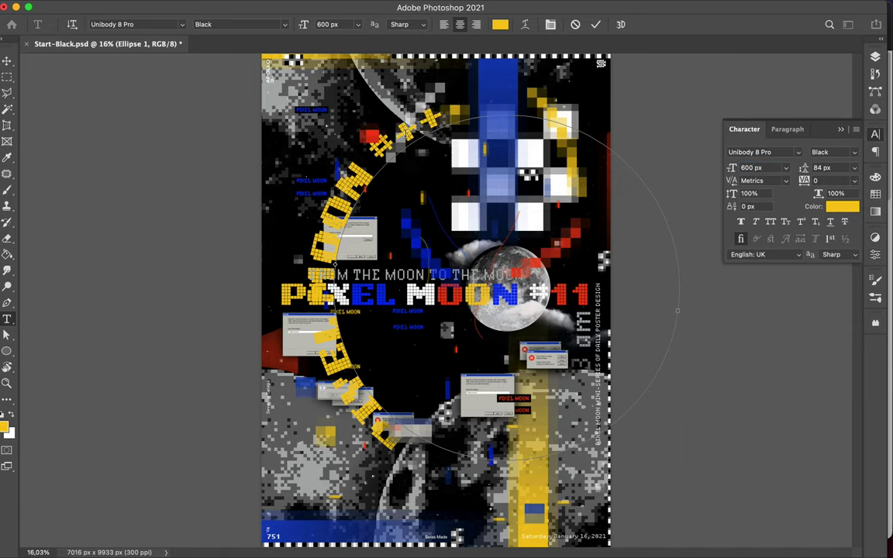
Recolour the curved title's letters with swatch colours, starting with yellow.
left_click(875, 194)
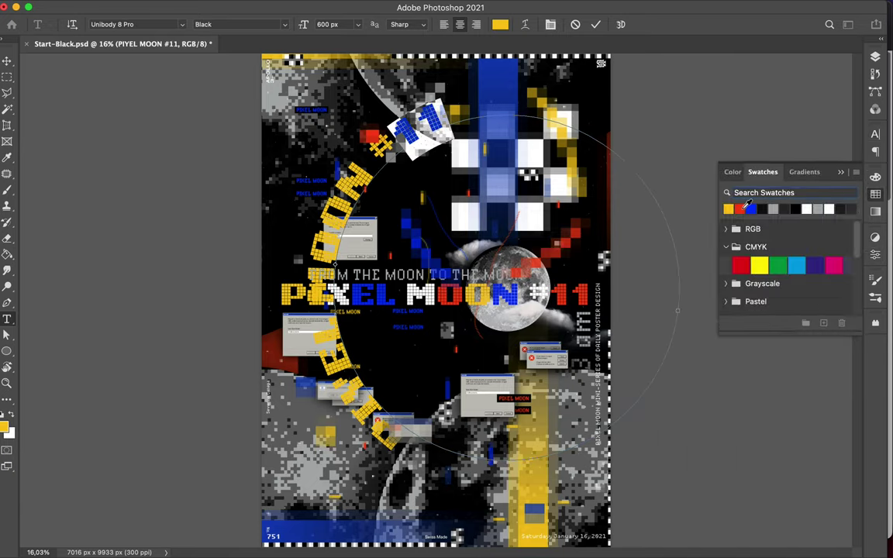
left_click(750, 208)
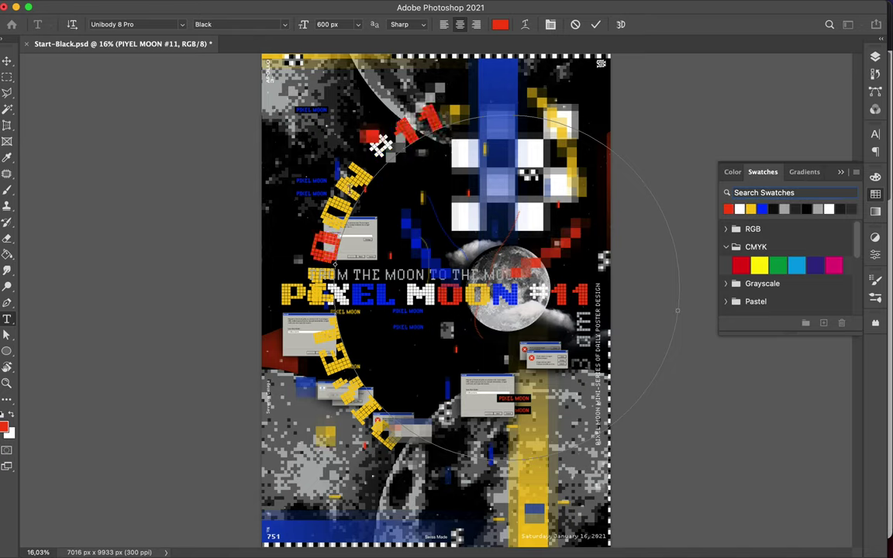
left_click_drag(364, 240, 324, 298)
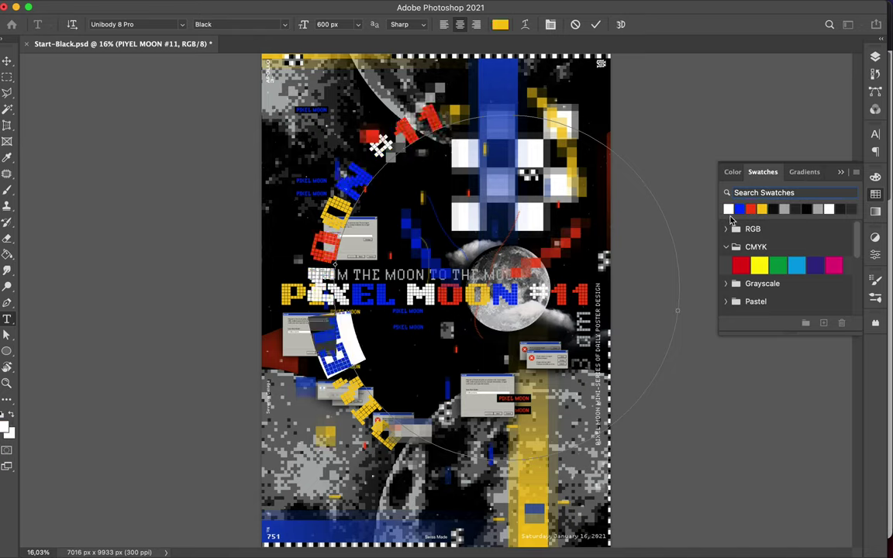
left_click_drag(331, 334, 351, 375)
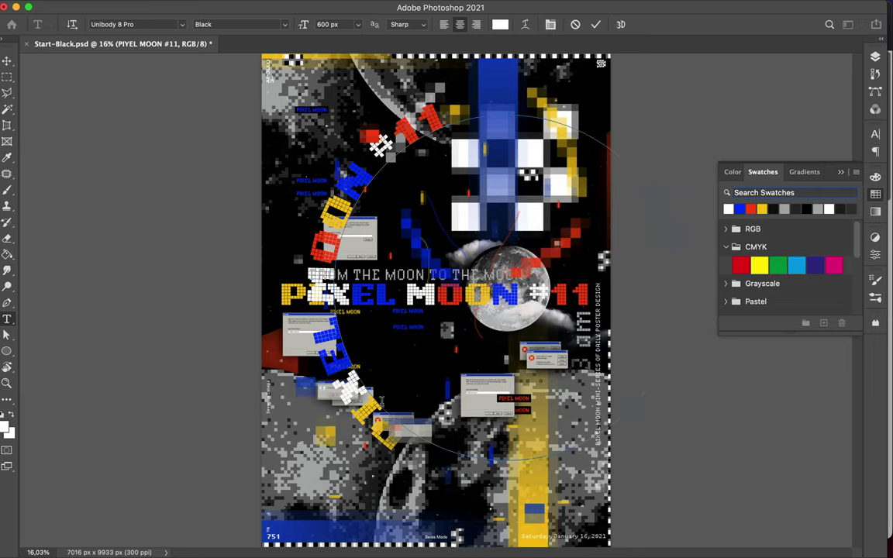
left_click(7, 60)
Remove the straight PIXEL MOON #11 title from the poster.
key("a")
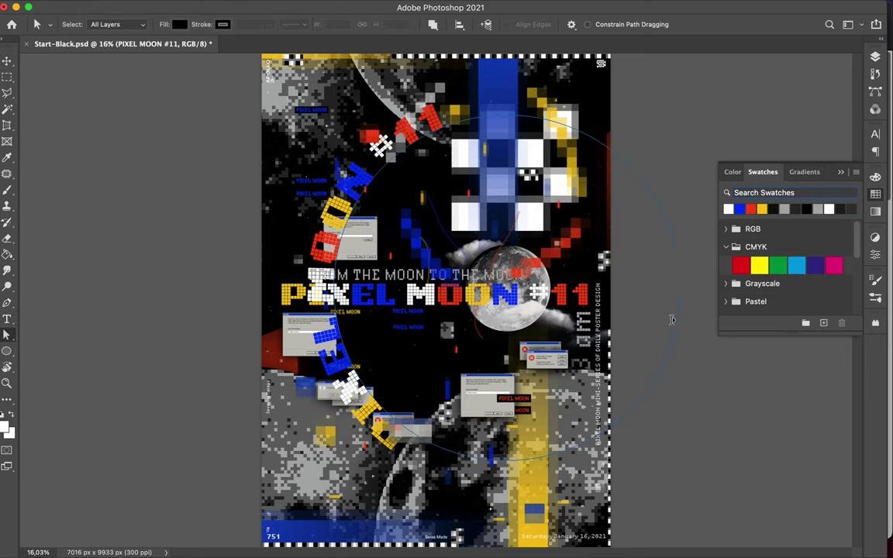
key("v")
left_click_drag(580, 299, 574, 340)
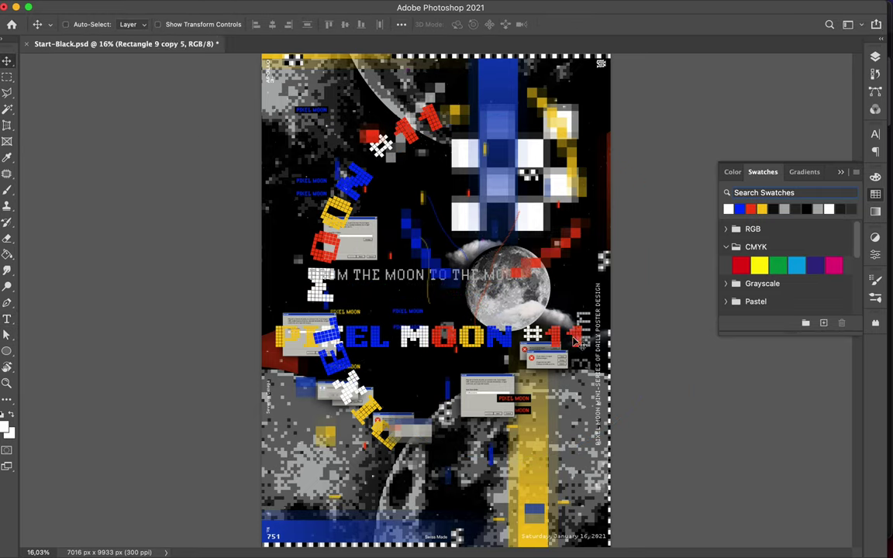
key("Delete")
Duplicate the curved title layer and shrink the copy to about 91%.
key("u")
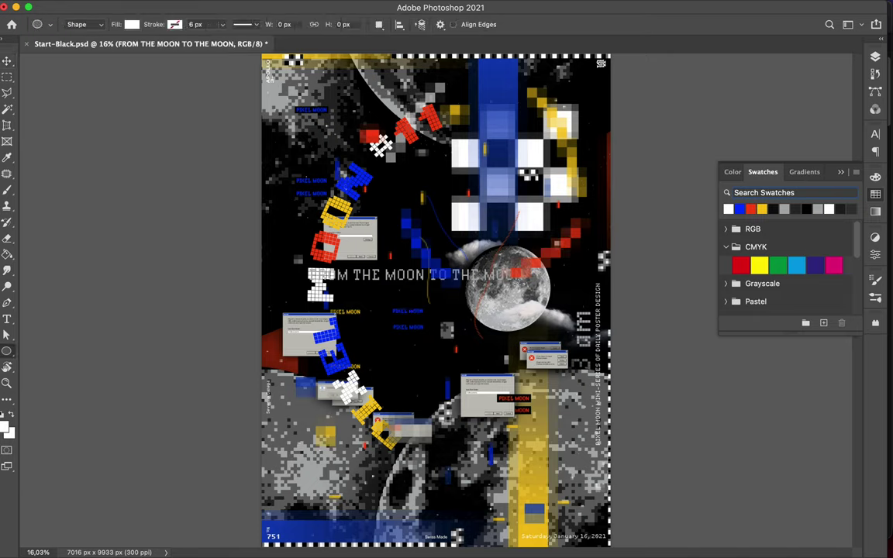
key("v")
key("ctrl+j")
key("ctrl+t")
left_click_drag(713, 279, 673, 281)
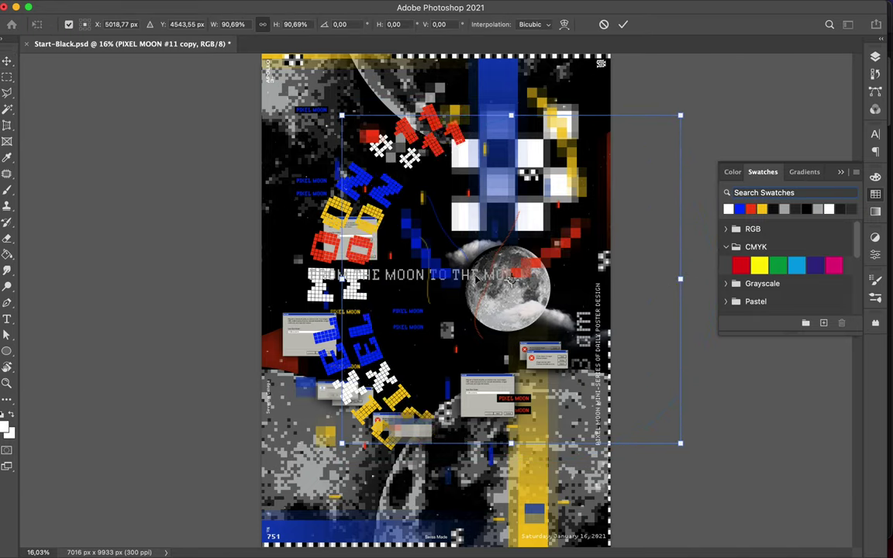
key("Return")
Retype the duplicated curved text as FROM THE MOON TO THE MOON.
key("t")
left_click(362, 235)
key("ctrl+a")
type("FROM THE MOON TO THE MOON")
key("ctrl+a")
Set the new curved text in Hydrophilia Iced at 260 px and commit it.
key("ctrl+t")
left_click(770, 169)
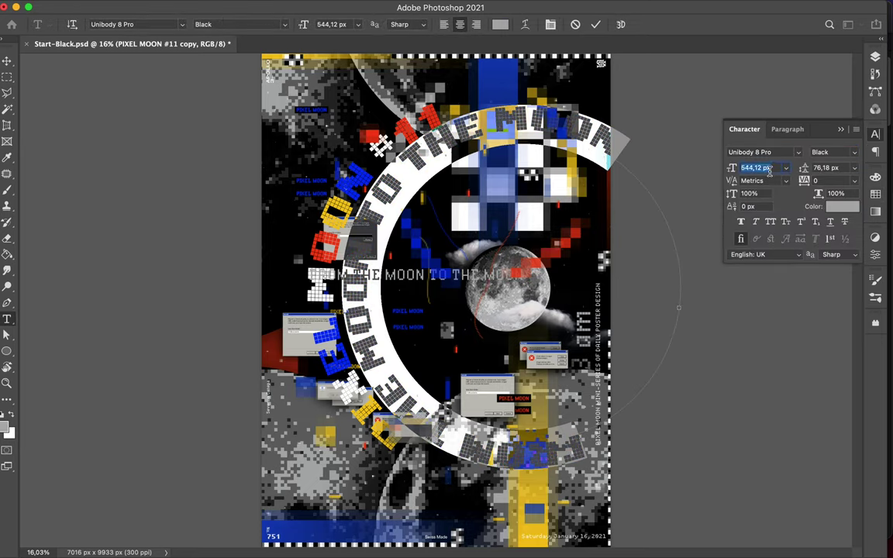
type("200")
key("Return")
type("Hydrophilia Iced")
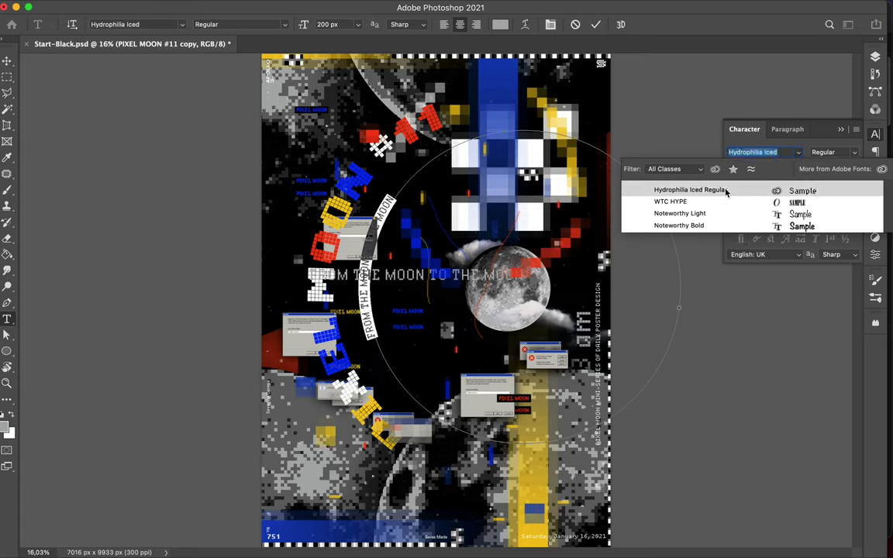
left_click(721, 191)
left_click(753, 168)
type("220")
key("Return")
type("260")
key("Return")
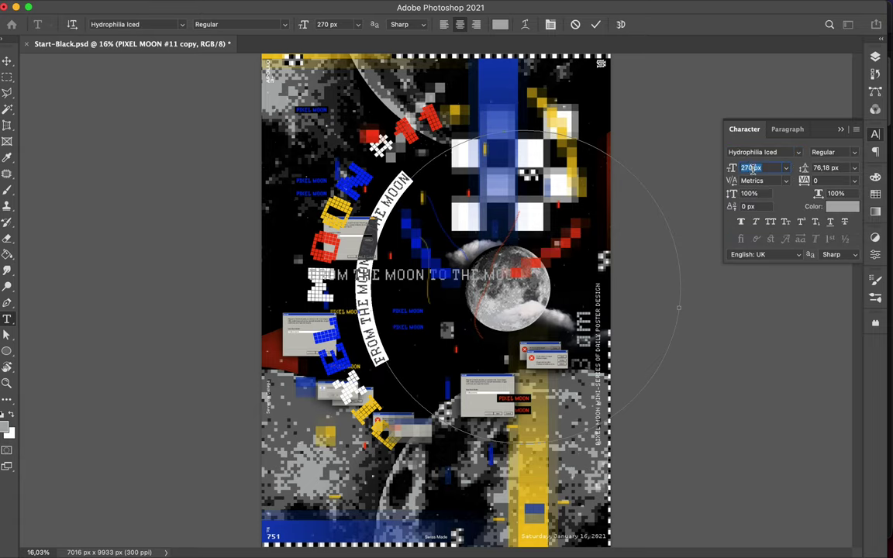
key("ctrl+Return")
Return to the Move tool and show the Layers panel.
key("a")
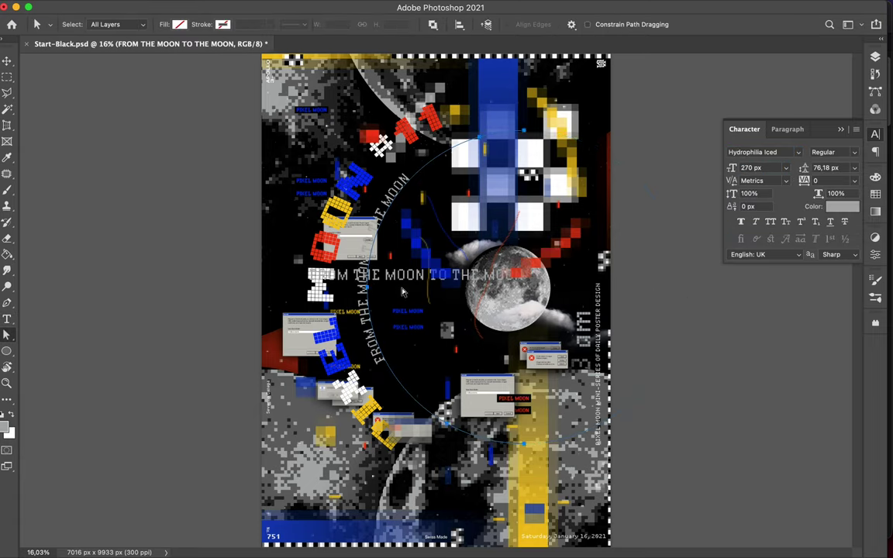
key("v")
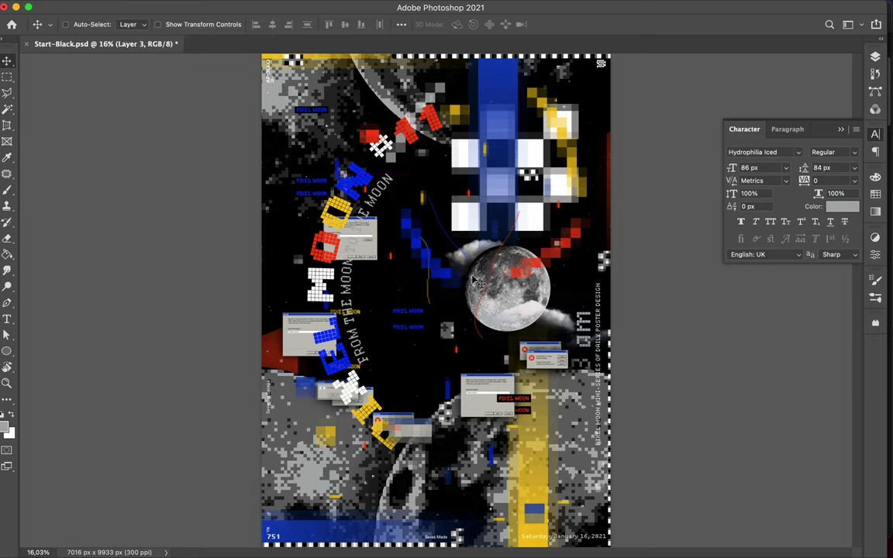
key("F7")
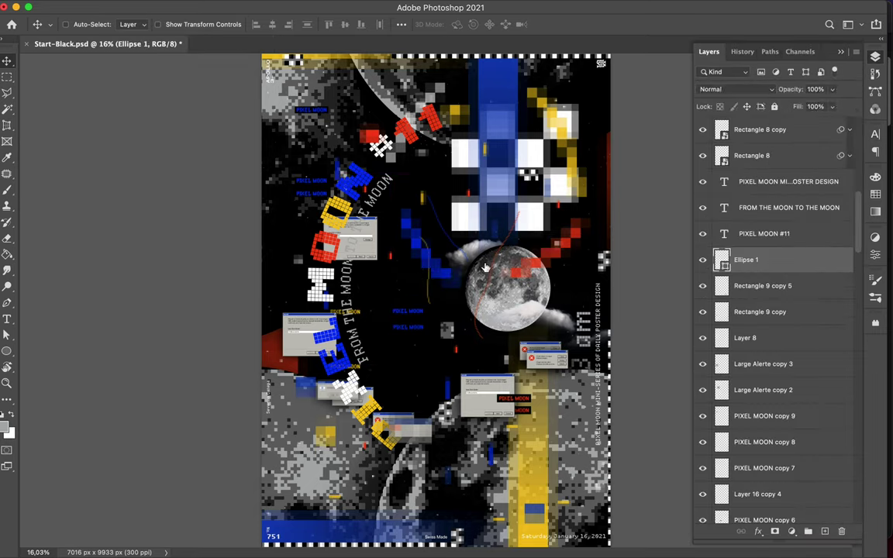
Nudge the moon and rearrange the red pixel blocks near it.
left_click_drag(500, 269, 503, 269)
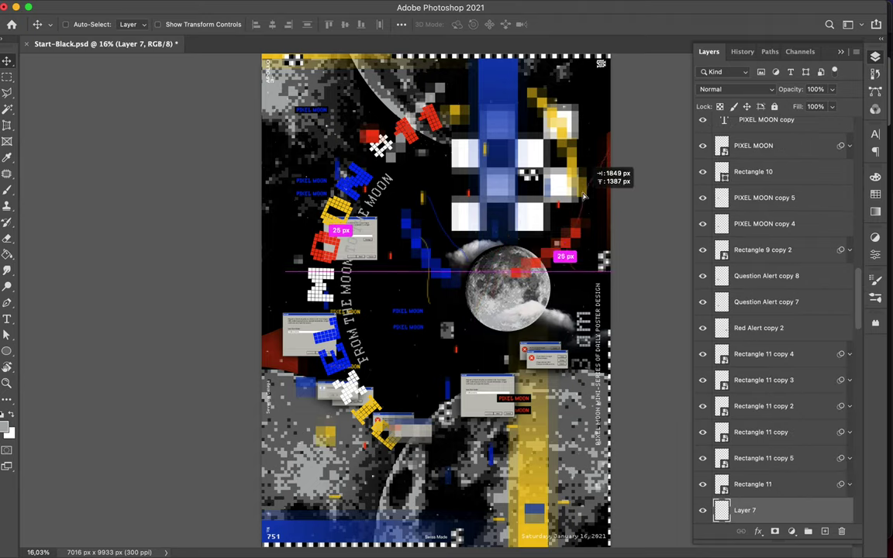
left_click(699, 133)
left_click(775, 139)
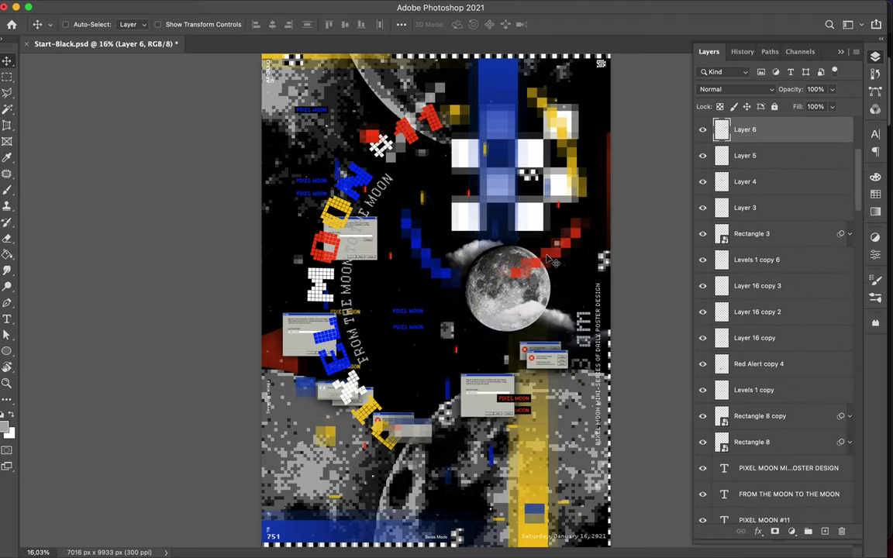
left_click_drag(527, 267, 584, 320)
Rotate the 06:03 am text a quarter turn and place it left of the moon.
key("ctrl+t")
left_click_drag(465, 256, 418, 333)
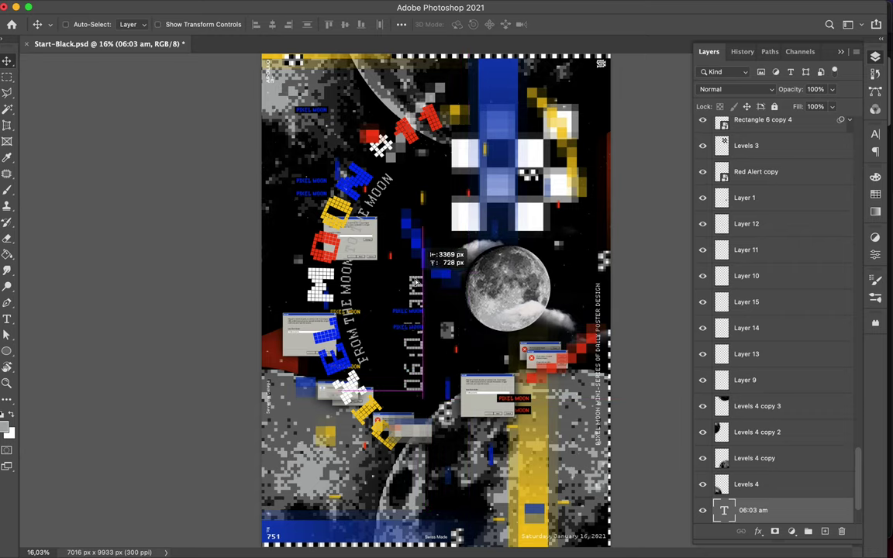
key("Return")
Draw a small grey circle near the moon and commit the curved title edit.
key("u")
left_click_drag(309, 410, 337, 496)
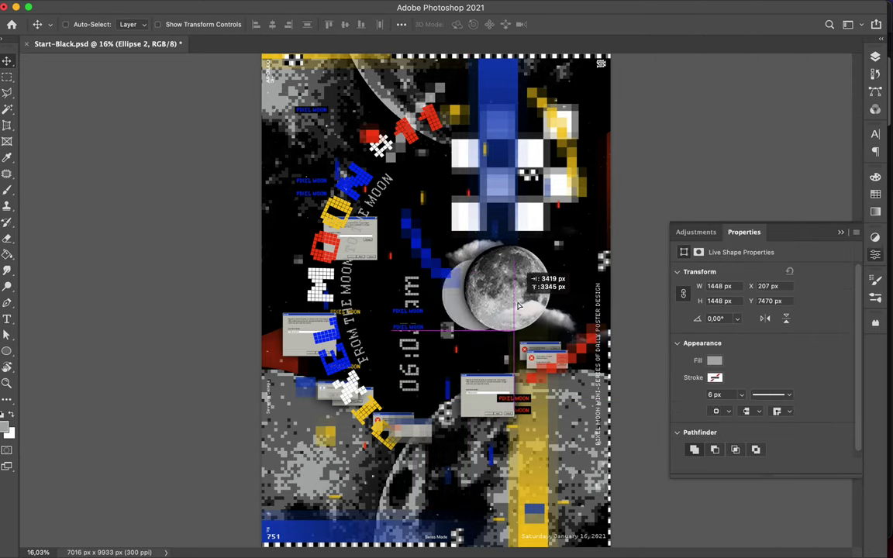
key("t")
left_click(366, 295)
key("ctrl+Return")
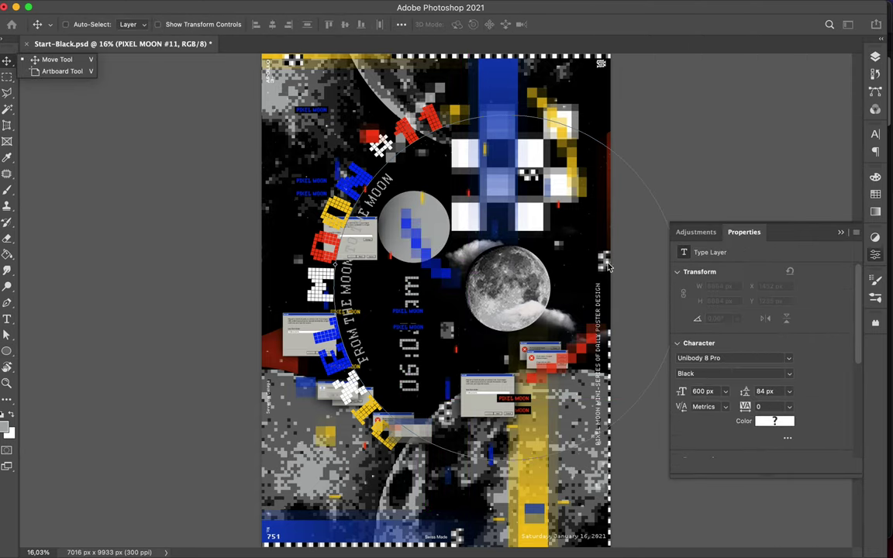
key("a")
key("v")
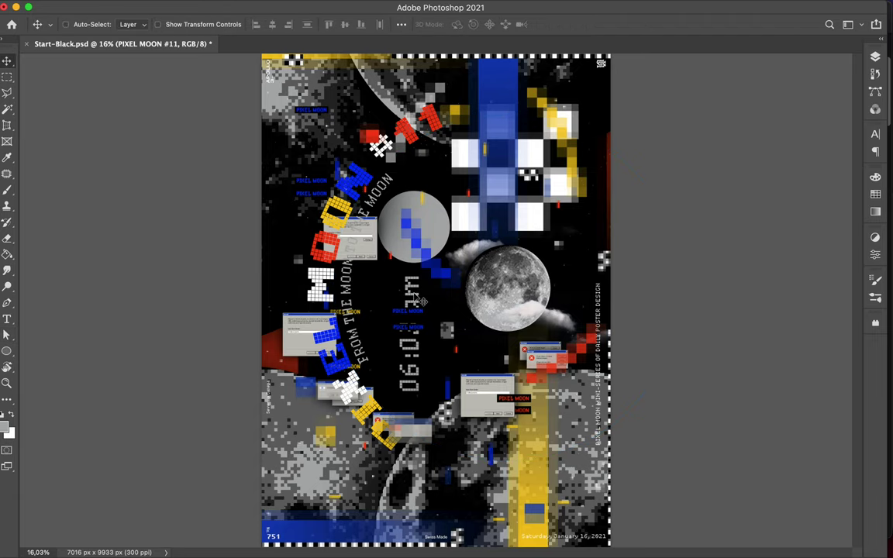
Lock the FROM THE MOON TO THE MOON and PIXEL MOON #11 text layers.
left_click(875, 56)
scroll(775, 310, "up", 3)
scroll(774, 310, "up", 3)
scroll(775, 232, "up", 3)
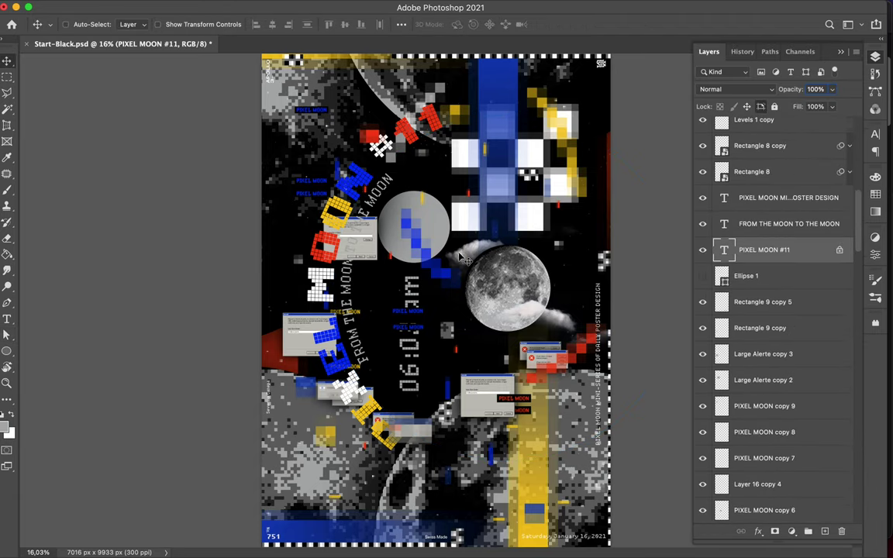
left_click(356, 287, "ctrl")
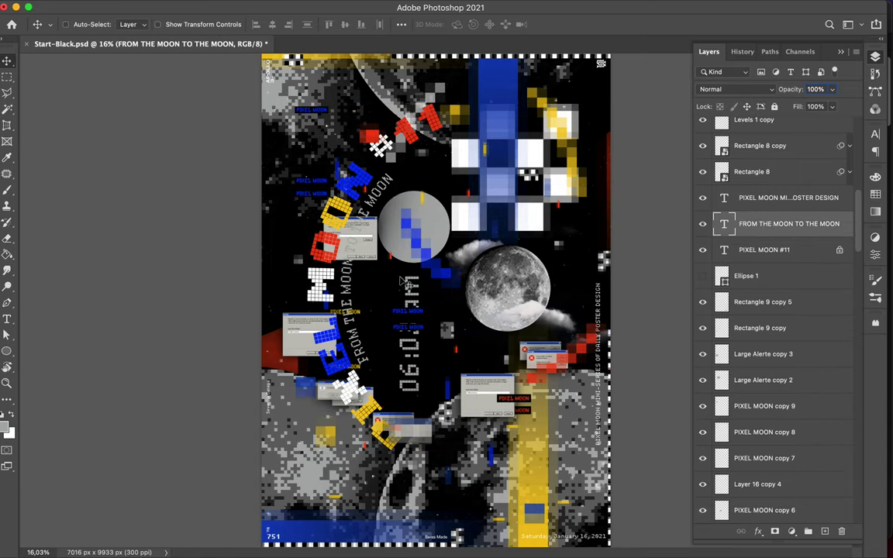
left_click(442, 218, "ctrl")
key("ctrl+z")
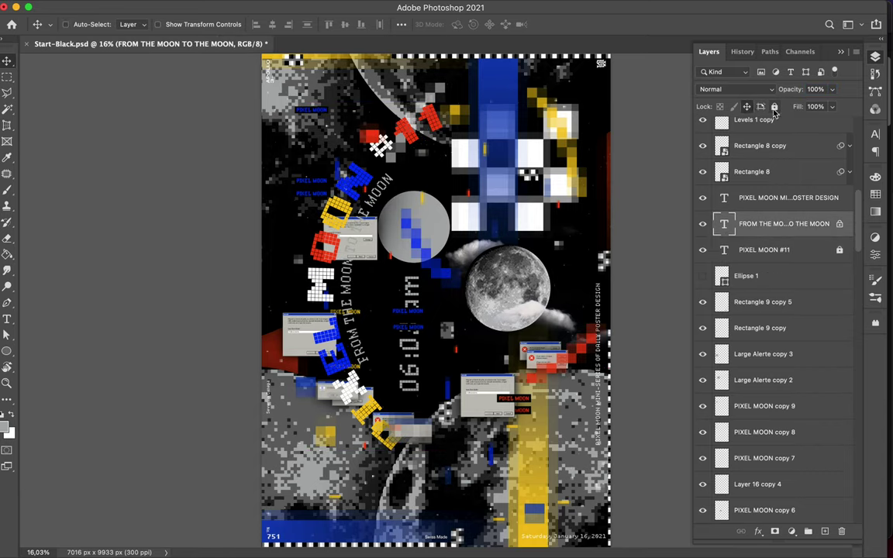
key("ctrl+shift+z")
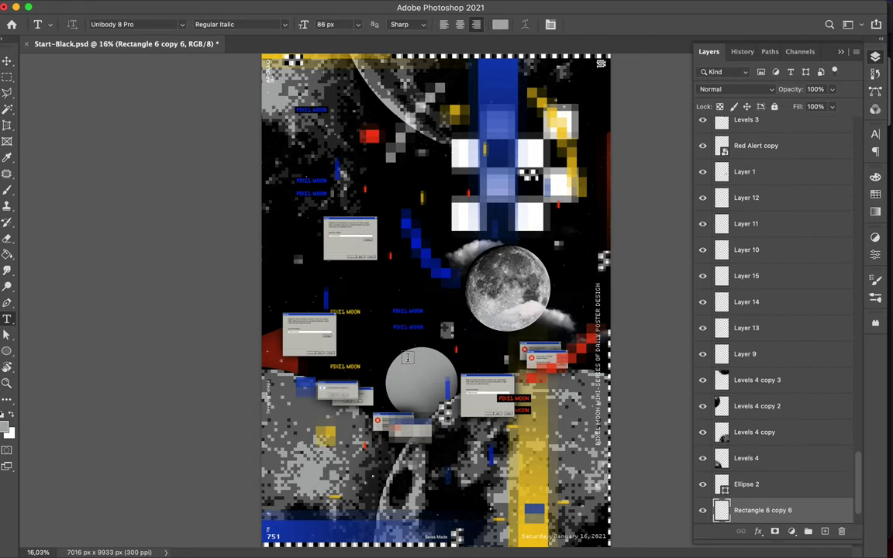
Run the 06:03 am text along the small grey circle at 486 px.
left_click(405, 357, "ctrl")
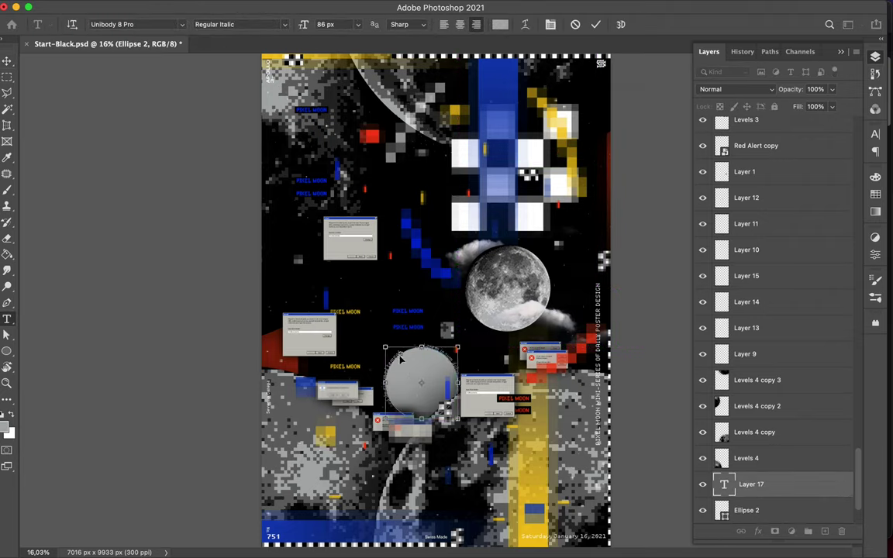
key("ctrl+t")
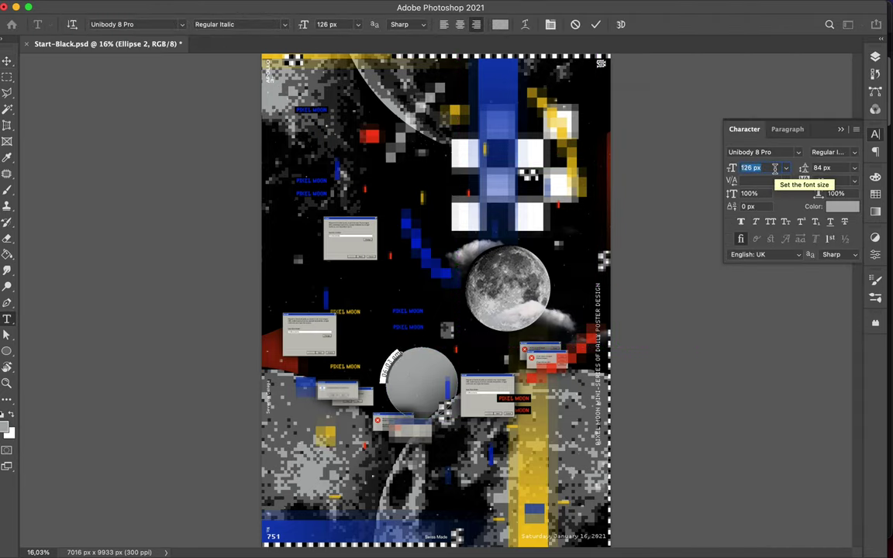
scroll(774, 169, "up", 10)
scroll(775, 168, "up", 10)
scroll(774, 169, "up", 10)
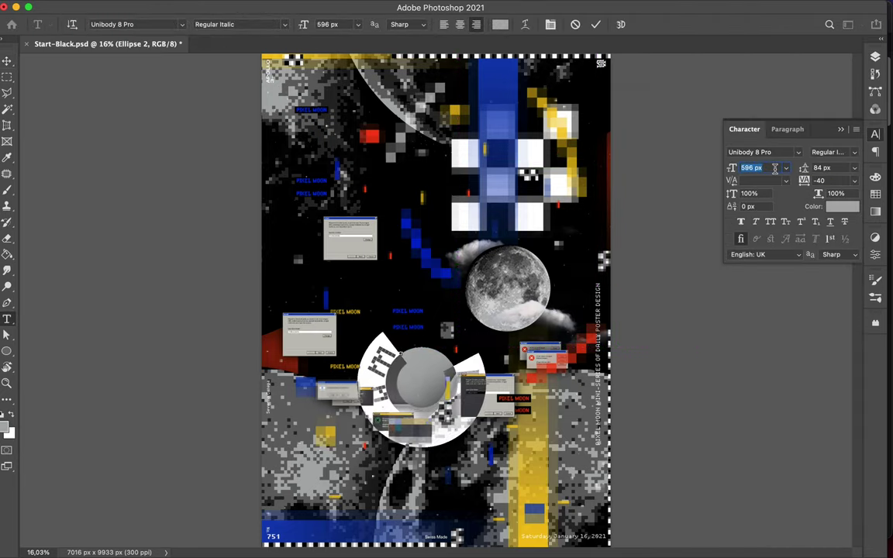
scroll(774, 169, "down", 10)
left_click(7, 59)
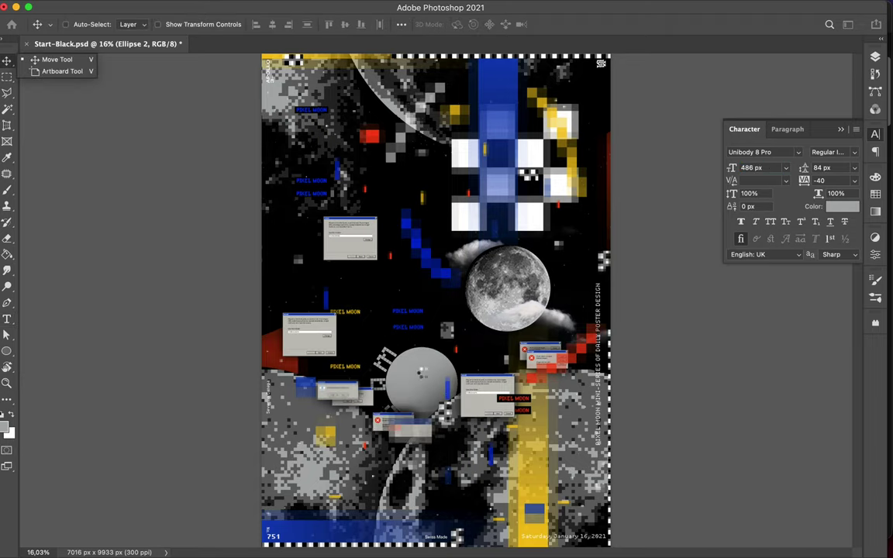
Adjust the circle path, then rotate the 06:03 am text around it.
key("a")
key("ctrl+t")
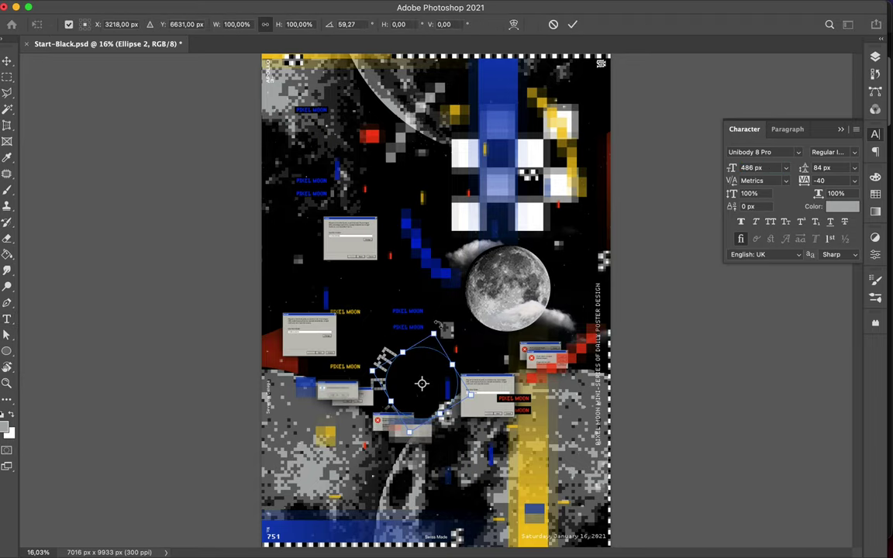
key("v")
left_click(379, 348)
key("ctrl+t")
mouse_move(405, 319)
left_mouse_down()
mouse_move(428, 311)
mouse_move(462, 331)
left_mouse_up()
Apply the time text rotation and reposition the blue and red pixel blocks.
key("Return")
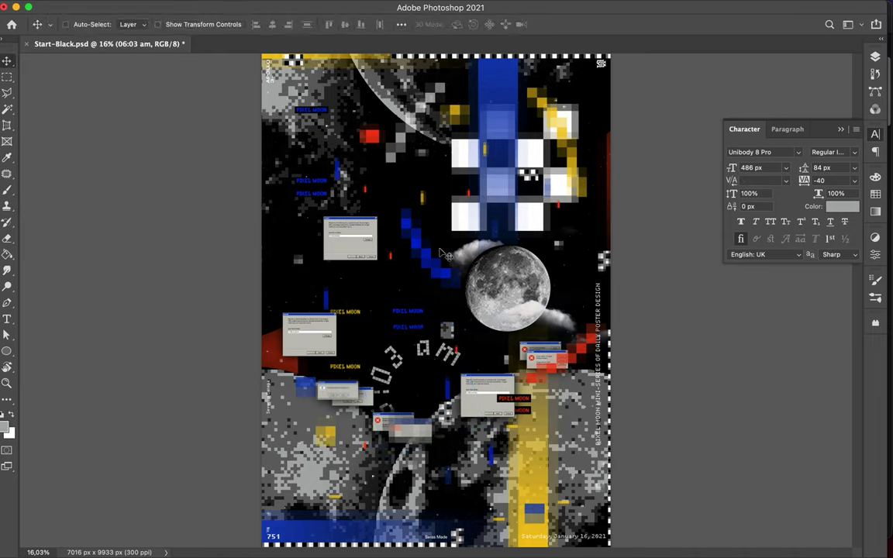
left_click_drag(364, 411, 657, 361)
left_click_drag(584, 372, 572, 440)
Move one yellow bar to the right edge; rotate another horizontally to the lower left.
key("ctrl+t")
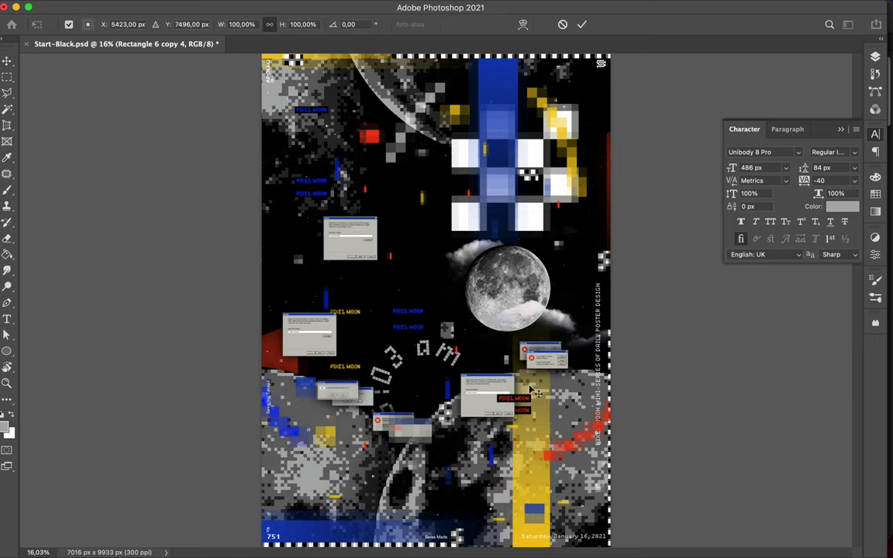
key("Return")
left_click_drag(531, 389, 593, 390)
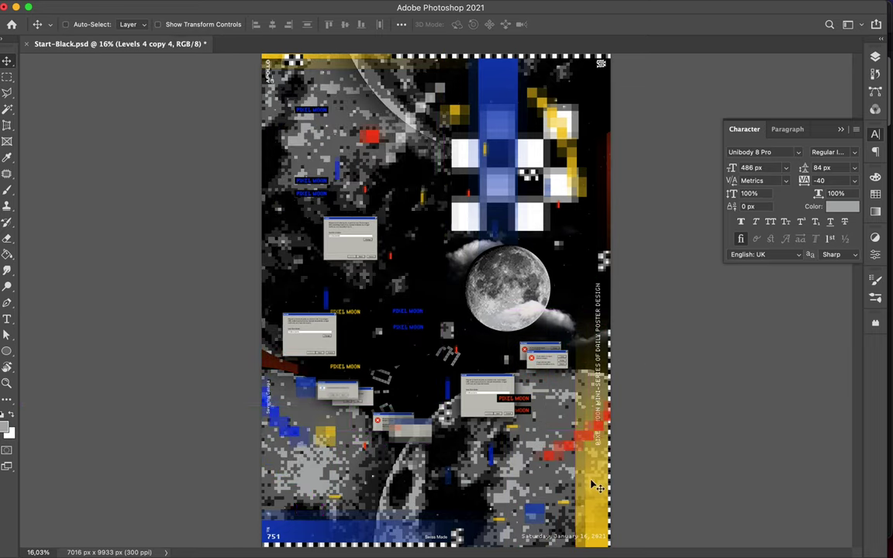
key("ctrl+t")
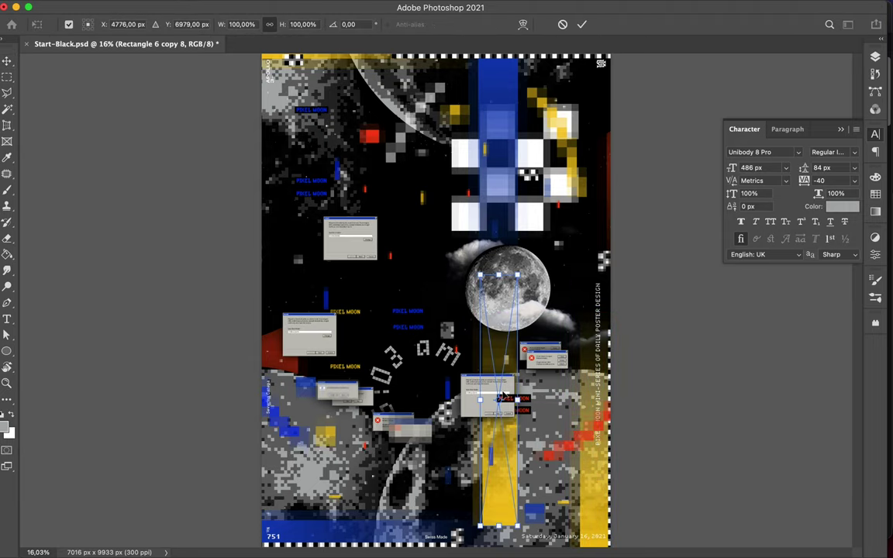
left_click_drag(480, 265, 357, 412)
key("Return")
left_click_drag(493, 351, 341, 453)
key("F7")
Try moving Rectangle 6 copy 8 above Levels 4 copy 3, then undo it.
left_click_drag(763, 119, 755, 434)
key("ctrl+z")
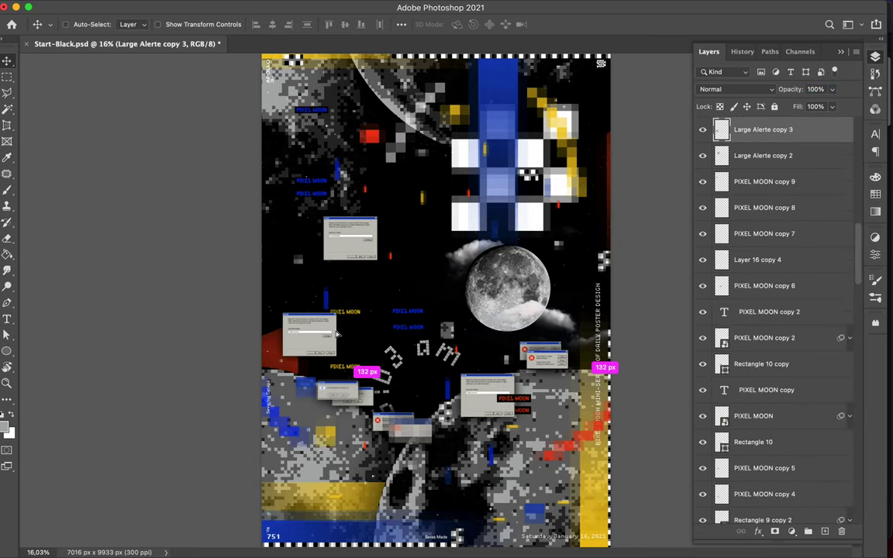
key("ctrl+z")
key("ctrl+z")
key("ctrl+z")
key("ctrl+z")
key("ctrl+z")
key("ctrl+z")
key("ctrl+z")
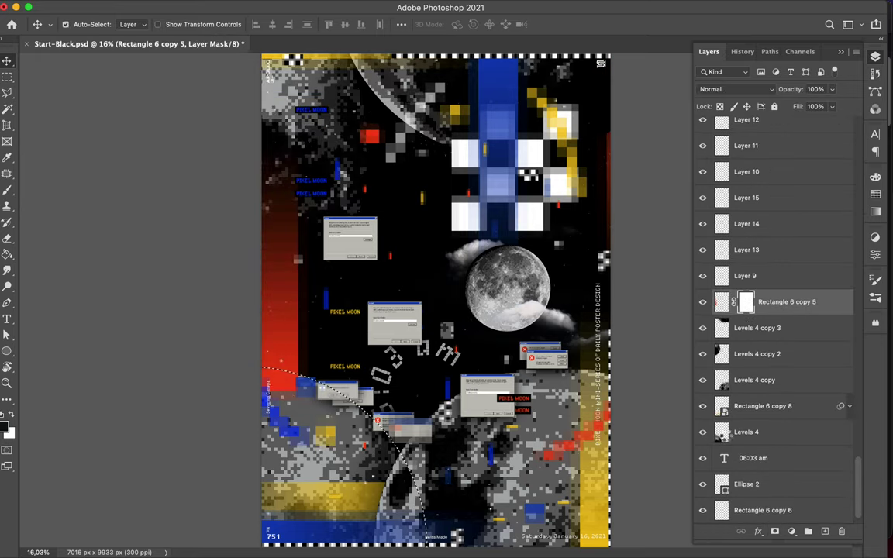
Select the Brush tool with a large soft round tip.
key("b")
right_click(373, 214)
key("Return")
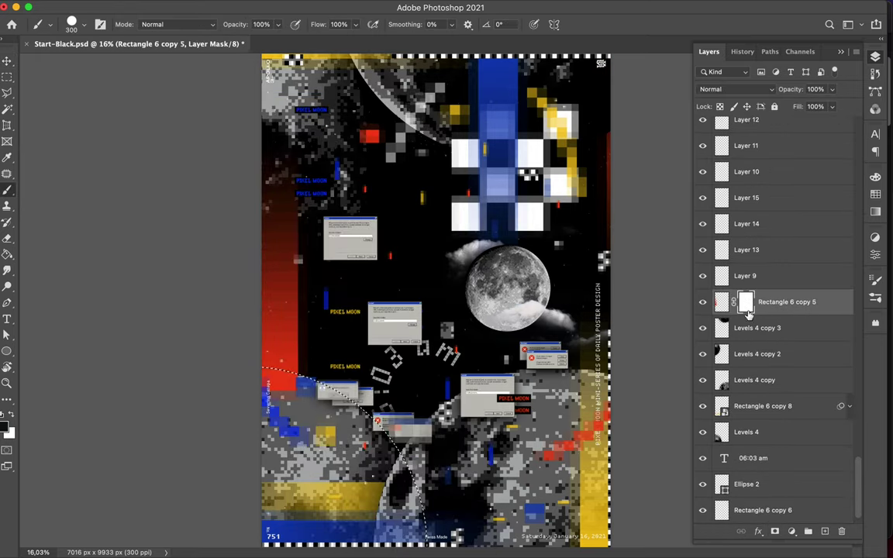
right_click(452, 221)
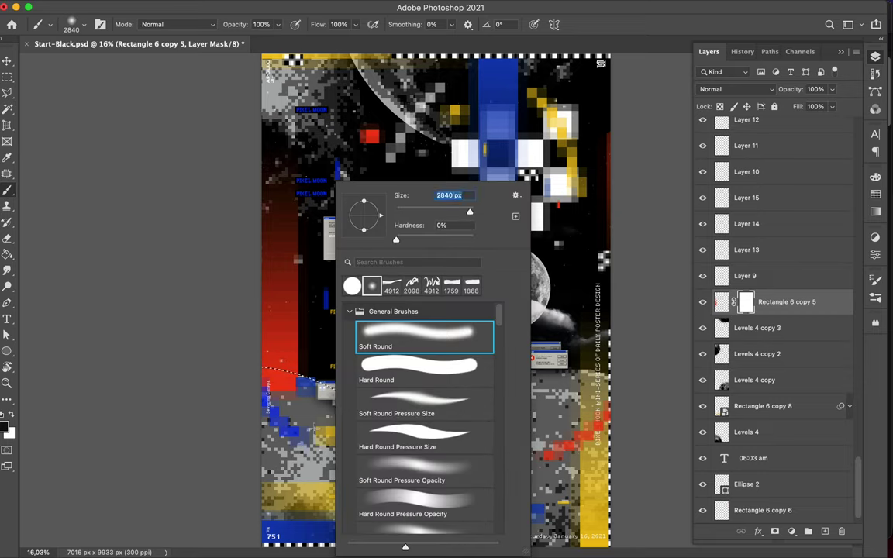
key("Return")
Duplicate the layer as Rectangle 6 copy 7 and move it in the layer stack.
key("ctrl+j")
key("v")
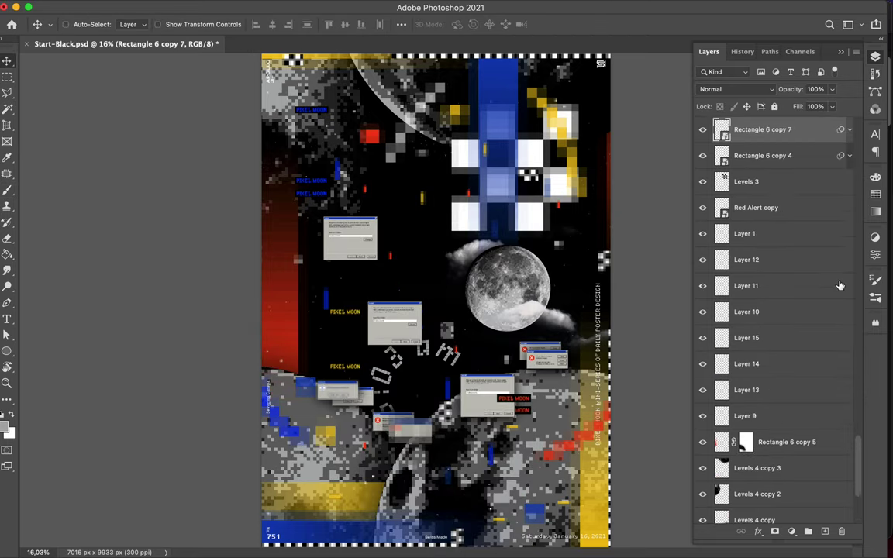
scroll(775, 388, "down", 5)
left_click_drag(762, 512, 756, 268)
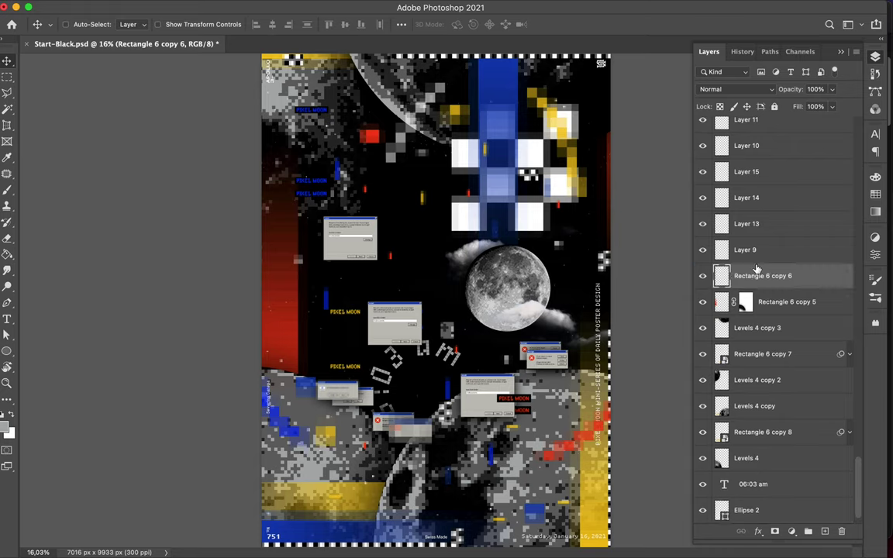
Set the 06:03 am text's tracking to -160 in Character settings.
left_click(392, 314, "ctrl")
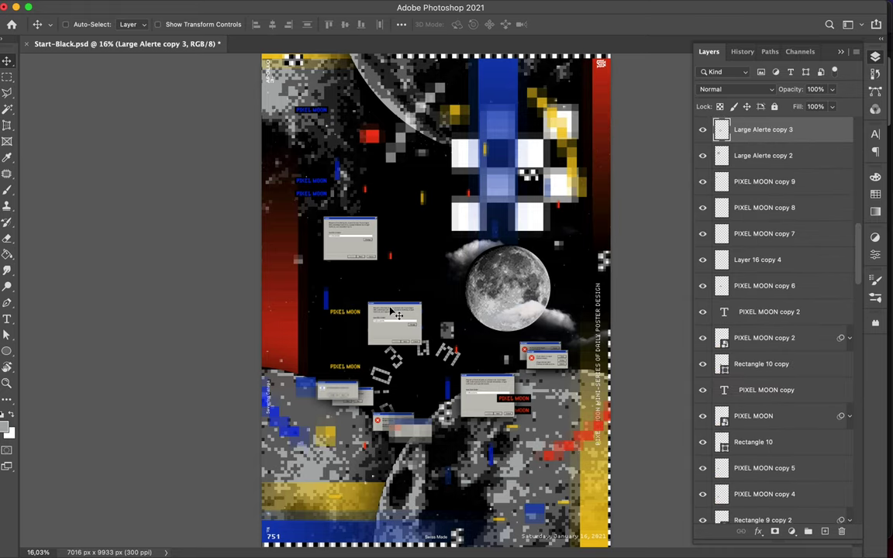
left_click(434, 353, "ctrl")
left_click(875, 133)
left_click(829, 180)
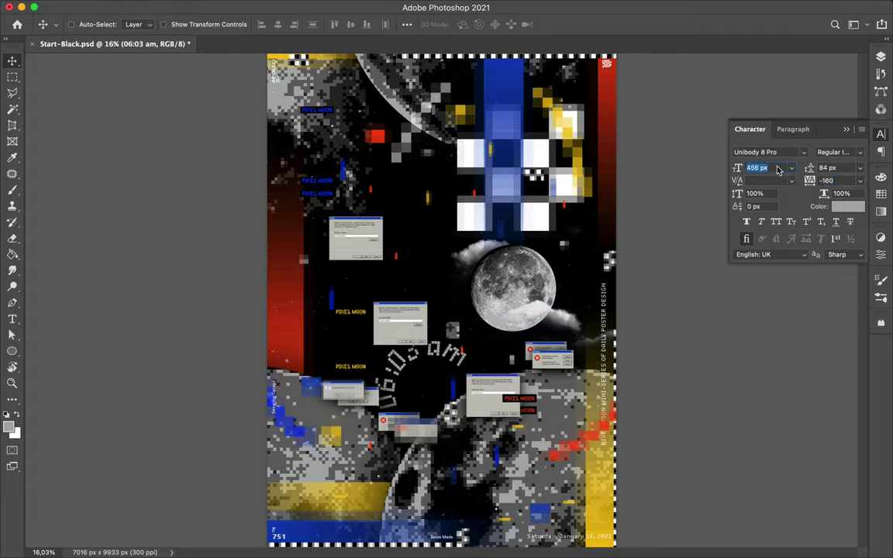
Shift Large Alerte copy 3 down-right and duplicate Large Alerte copy 2 into the cascade.
mouse_move(399, 321)
left_mouse_down("ctrl")
mouse_move(534, 398)
mouse_move(371, 419)
mouse_move(419, 424)
left_mouse_up("ctrl")
left_click(880, 57)
scroll(787, 315, "down", 5)
mouse_move(767, 167)
left_mouse_down()
mouse_move(803, 538)
mouse_move(797, 419)
left_mouse_up()
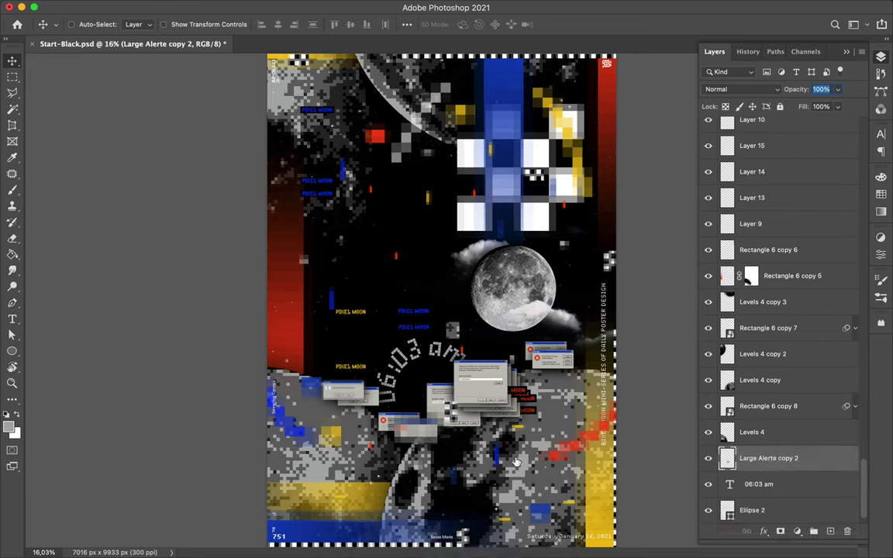
scroll(701, 256, "up", 5)
scroll(705, 217, "up", 5)
scroll(712, 178, "up", 5)
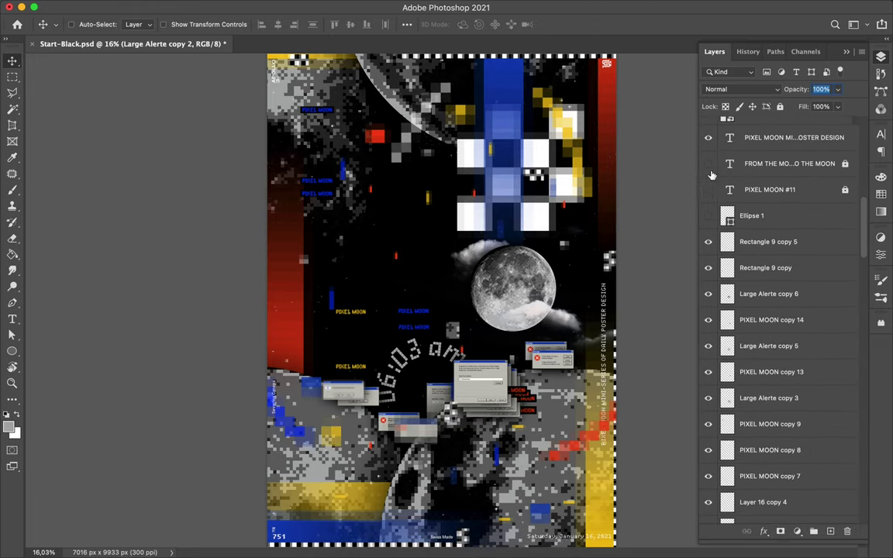
Show the FROM THE MOON TO THE MOON text, select PIXEL MOON #11, and dismiss the locked-layer warning.
left_click(707, 218)
left_click(369, 168, "super")
left_click(360, 138, "super")
left_click(395, 201)
left_click(707, 415)
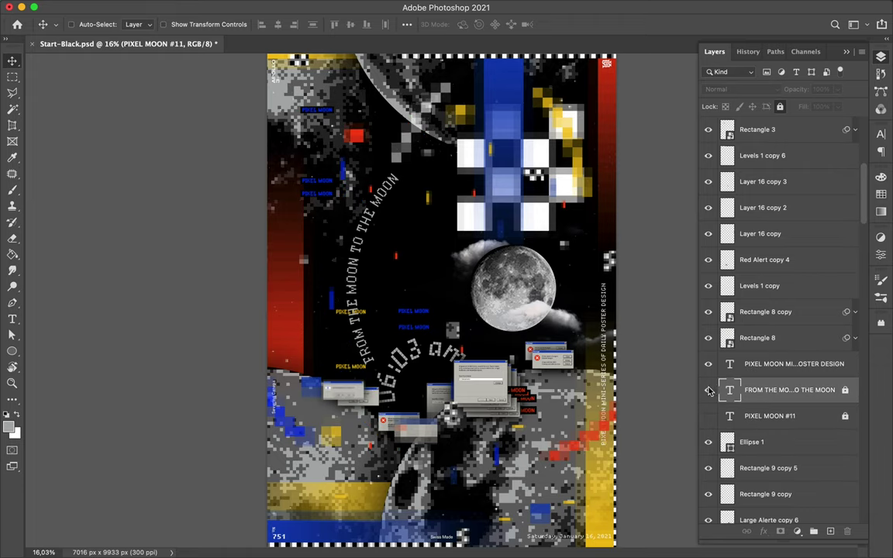
Select PIXEL MOON copy 5 and copy 4 and move them to the top right; reposition copy 2.
left_click(351, 182, "super")
left_click(306, 310, "super")
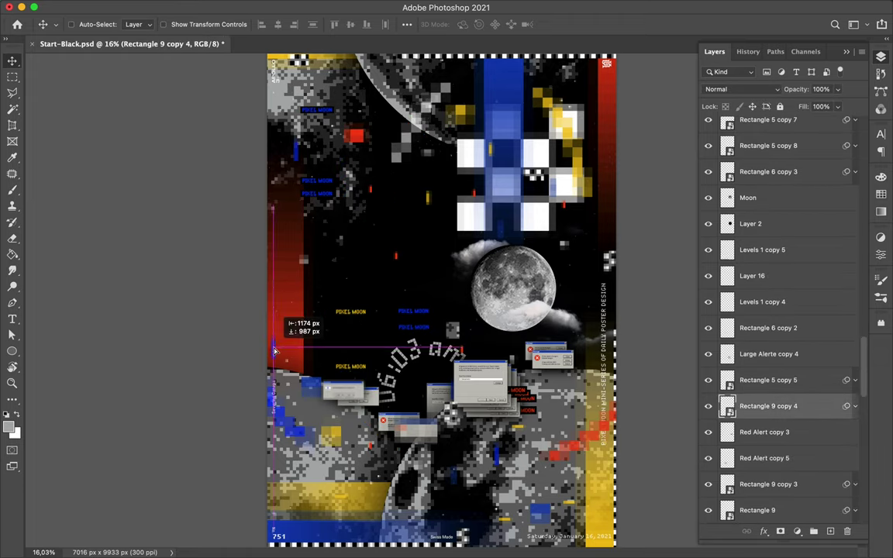
left_click(359, 361, "super")
left_click(414, 376, "shift+super")
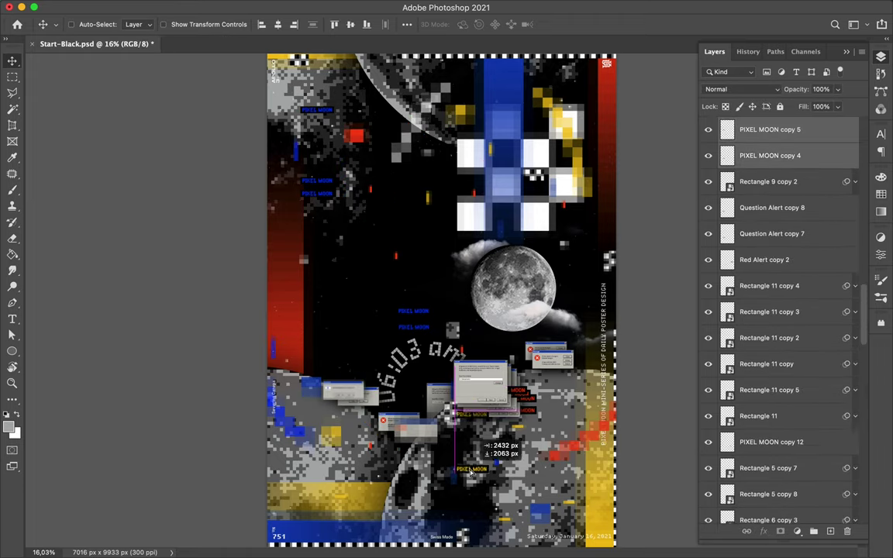
left_click(457, 163, "super")
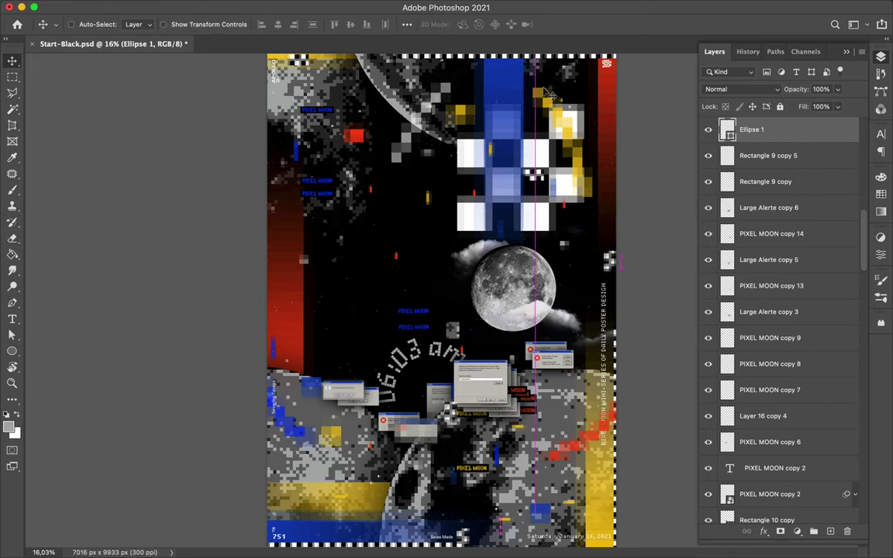
left_click(413, 327, "super")
left_click_drag(413, 326, 591, 94)
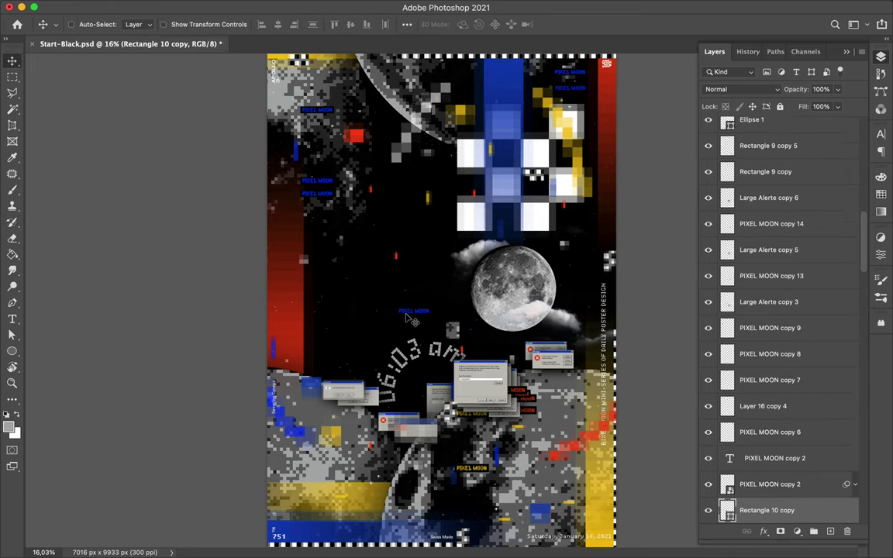
left_click_drag(426, 310, 558, 114)
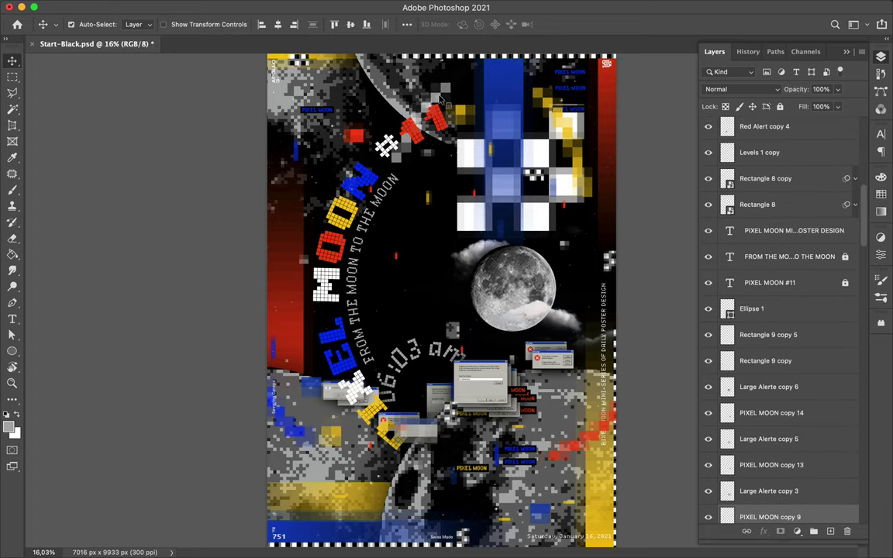
Move the grey block left of the title and rotate the red strip 90° near the right edge.
left_click_drag(439, 100, 349, 165)
left_click_drag(543, 343, 581, 430)
key("ctrl+t")
left_click_drag(504, 366, 650, 350)
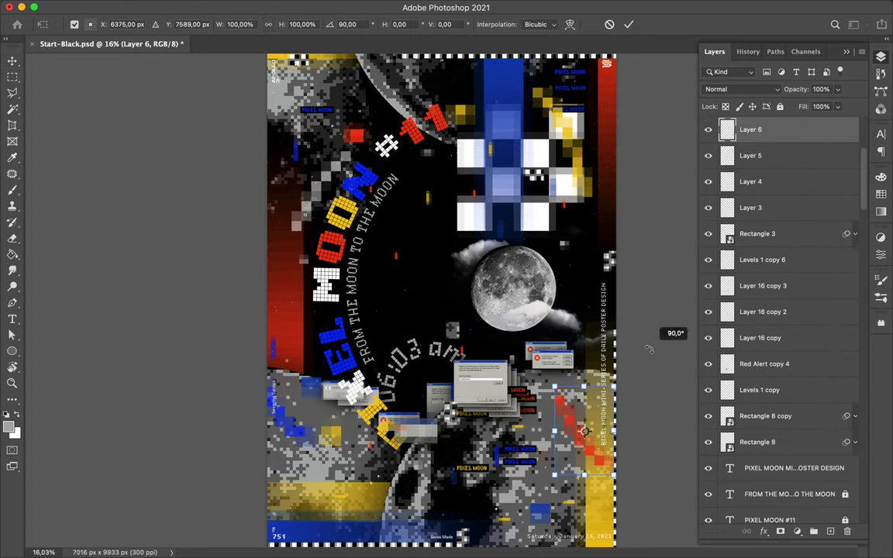
key("Return")
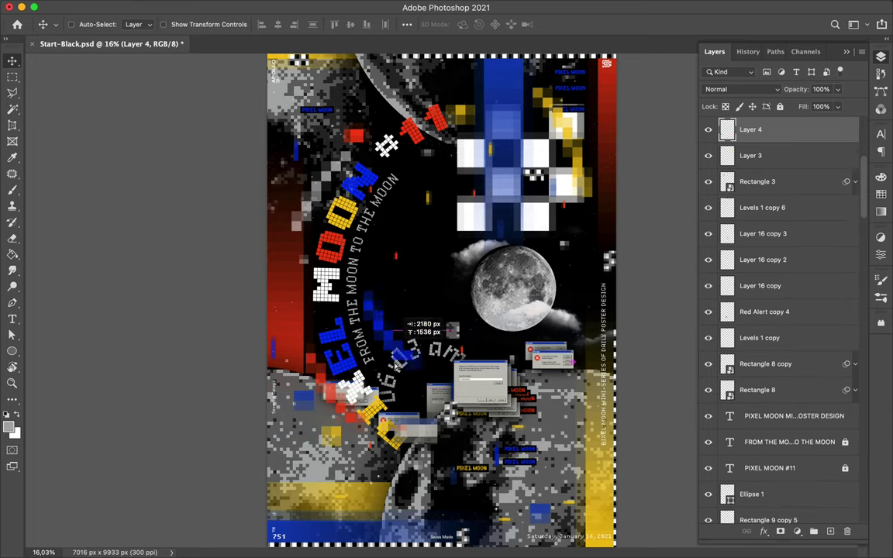
Arrange the pixel pieces by the curved text, the top-right block, Rectangle 8 copy and Layer 12.
mouse_move(388, 364)
left_mouse_down()
mouse_move(423, 362)
mouse_move(492, 265)
left_mouse_up()
left_click(424, 362)
key("Return")
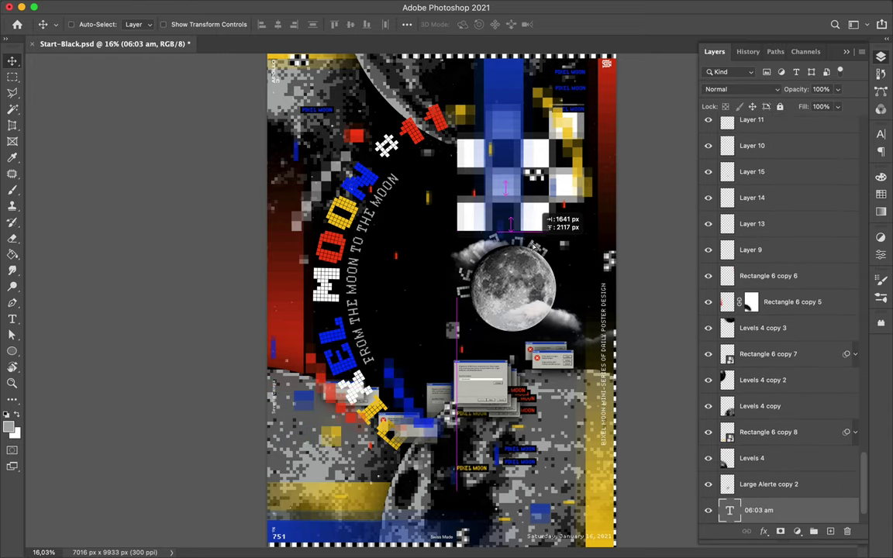
left_click_drag(387, 333, 326, 341)
left_click_drag(465, 450, 587, 78)
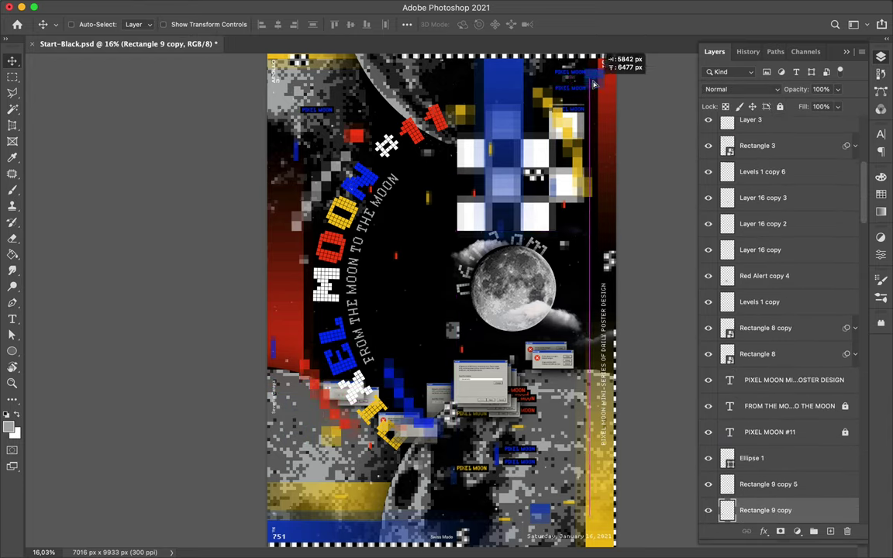
left_click_drag(349, 441, 394, 490)
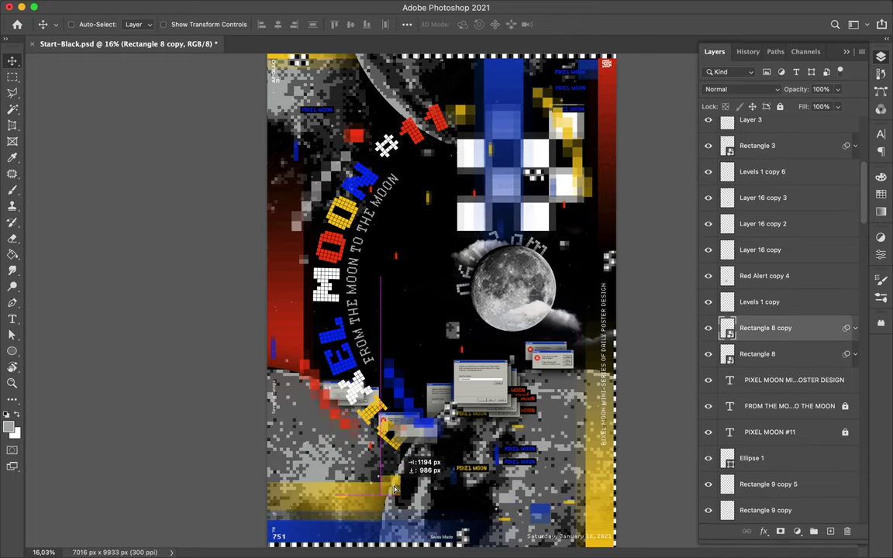
left_click_drag(457, 370, 382, 502)
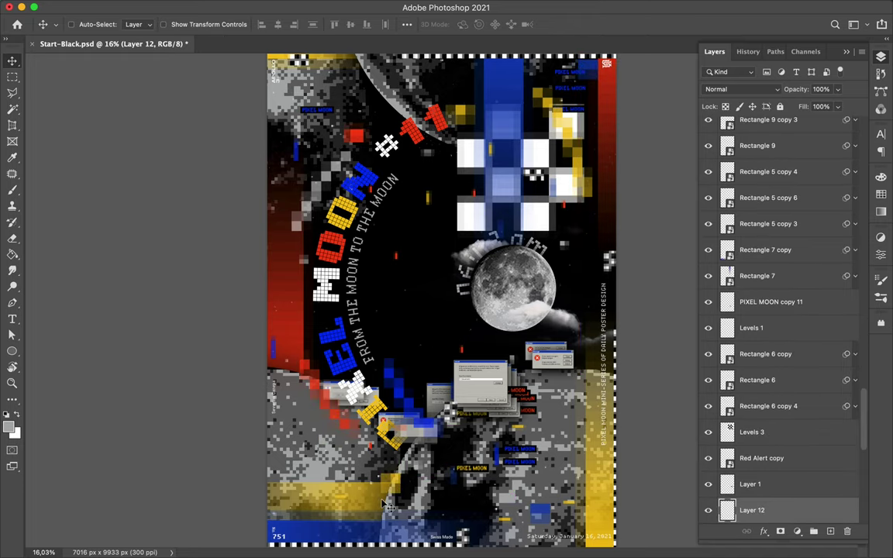
Move the white grid beside the moon and rotate the yellow strip 90° up under the title.
left_click_drag(462, 223, 577, 267)
left_click(562, 144)
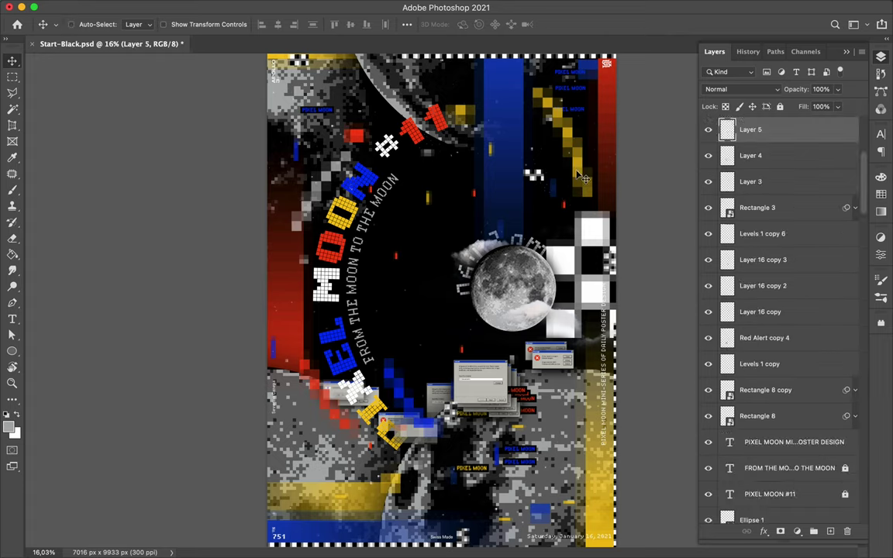
key("ctrl+t")
left_click_drag(529, 62, 543, 68)
key("Return")
mouse_move(561, 143)
left_mouse_down()
mouse_move(385, 392)
mouse_move(403, 225)
left_mouse_up()
key("ctrl+t")
left_click_drag(357, 70, 558, 178)
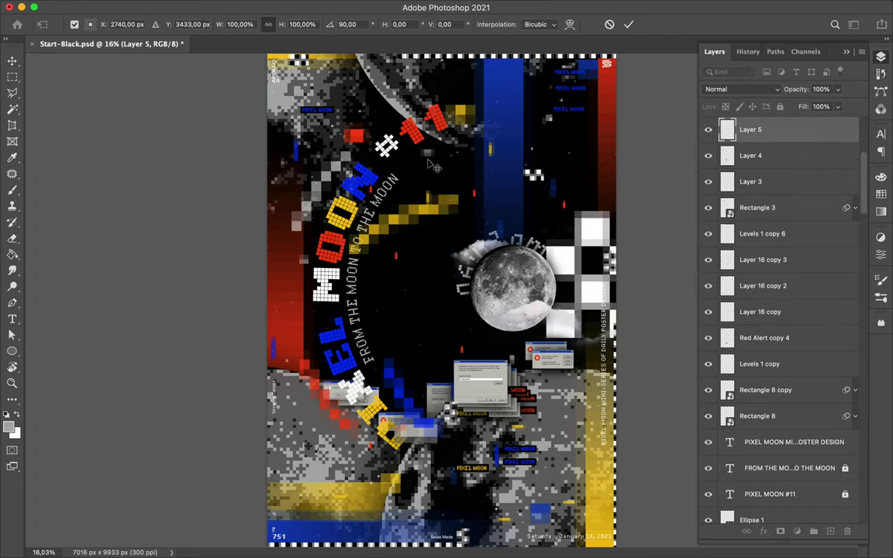
left_click_drag(447, 219, 445, 115)
key("Return")
Slide the red block along the top edge and place Rectangle 8 above PIXEL MOON copy.
left_click(757, 207)
left_click_drag(504, 74, 540, 71)
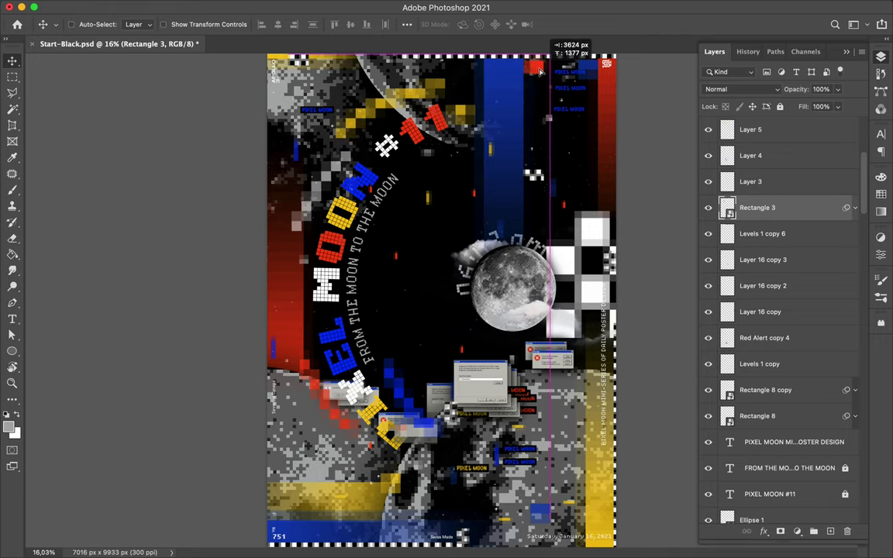
left_click(757, 415)
mouse_move(757, 415)
left_mouse_down()
mouse_move(789, 479)
mouse_move(763, 411)
left_mouse_up()
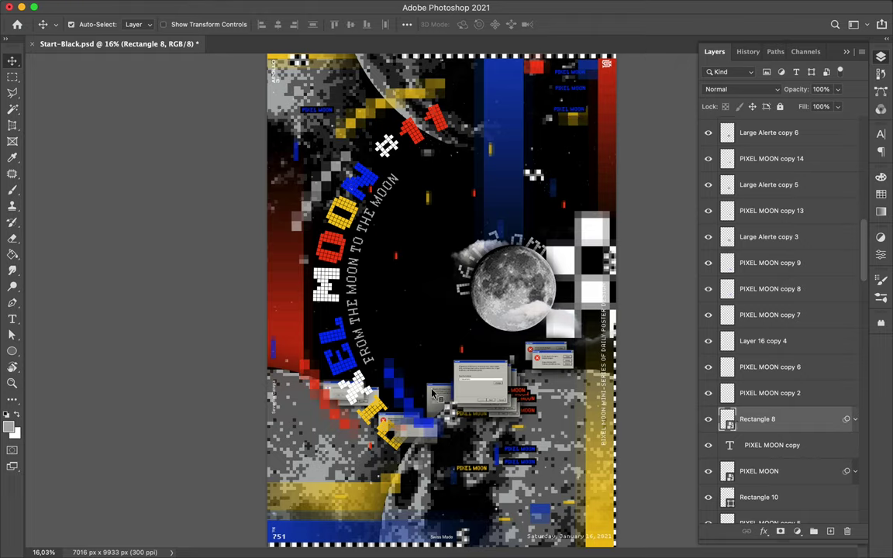
Hide the title layers, move an alert window up and drop the Question Alert layers lower.
left_click(363, 369)
left_click(708, 229)
left_click(372, 402)
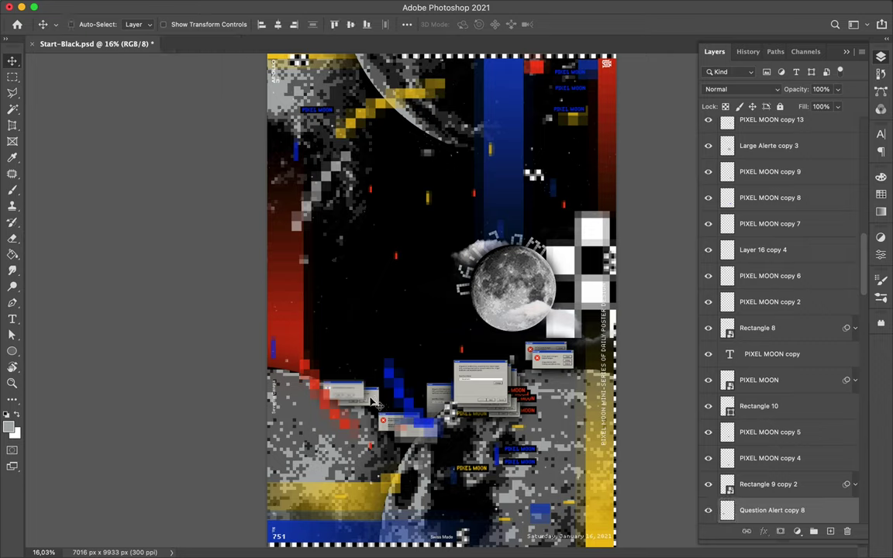
left_click_drag(372, 402, 558, 155)
scroll(765, 333, "down", 3)
left_click_drag(771, 398, 767, 434)
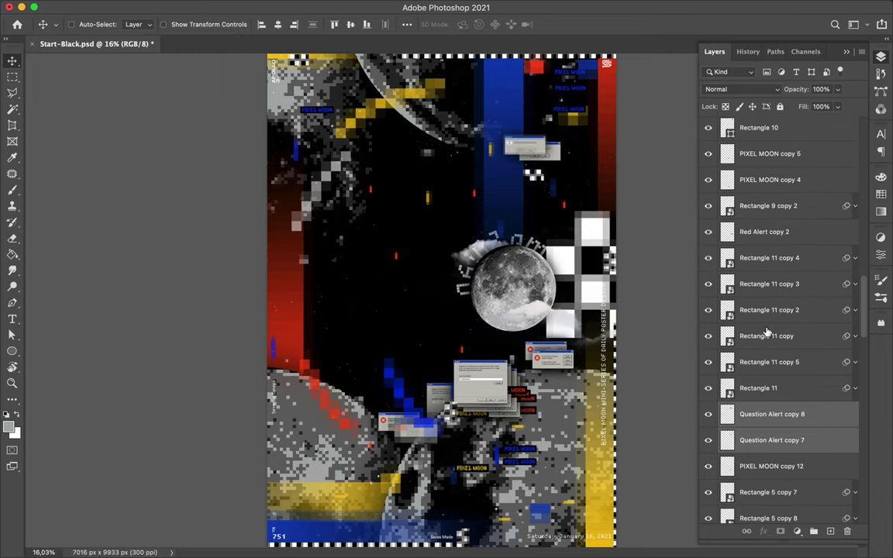
mouse_move(765, 333)
left_mouse_down()
mouse_move(756, 403)
mouse_move(765, 300)
mouse_move(769, 399)
left_mouse_up()
left_click_drag(372, 132, 371, 125)
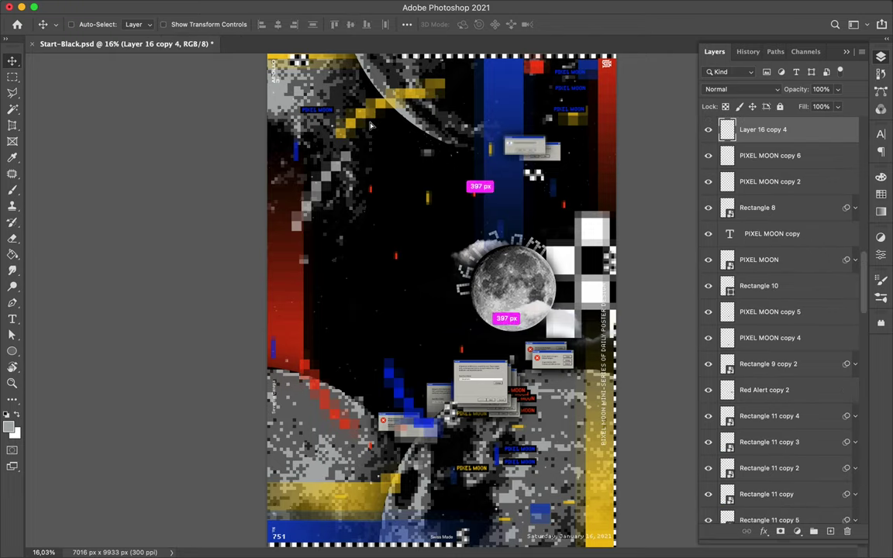
Rotate the Layer 16 piece and copy it into a grouped checkered border down the left edge.
key("ctrl+t")
left_click_drag(284, 109, 284, 141)
key("Return")
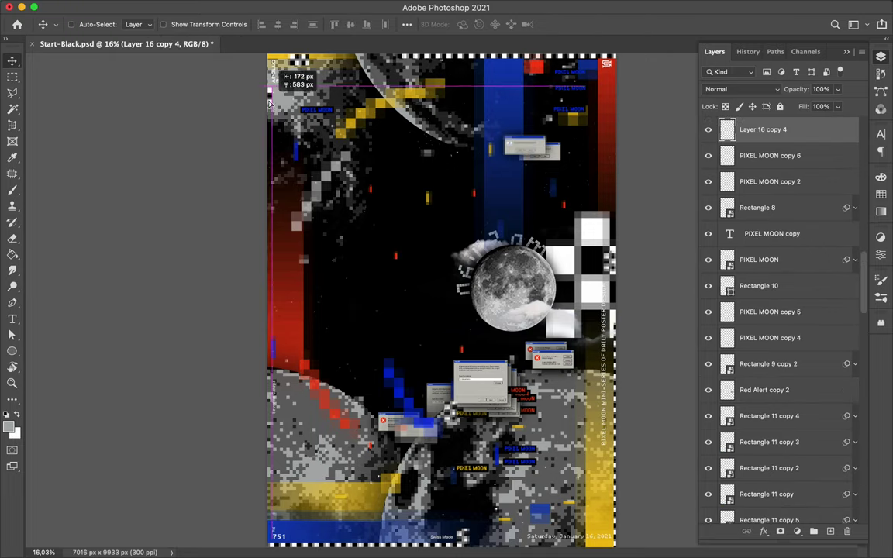
left_click_drag(295, 138, 271, 143)
left_click(763, 206, "shift")
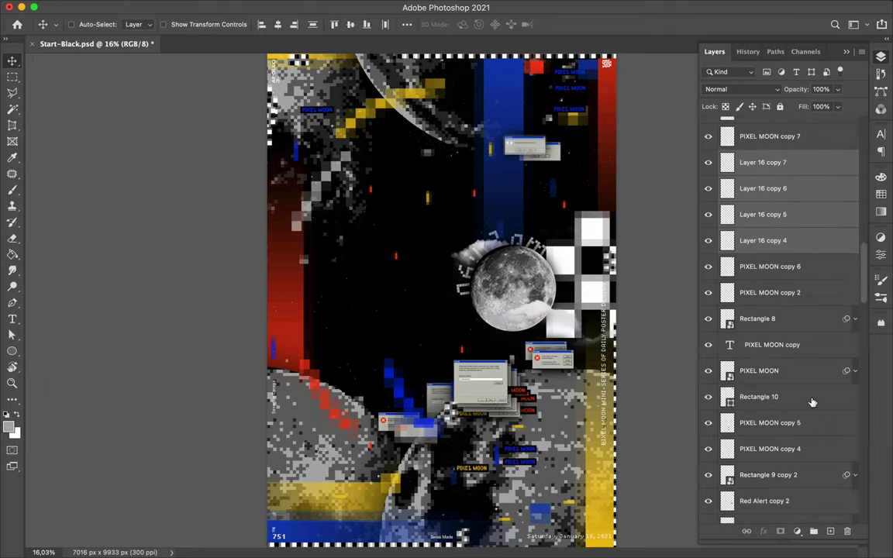
key("ctrl+g")
left_click_drag(445, 148, 271, 143)
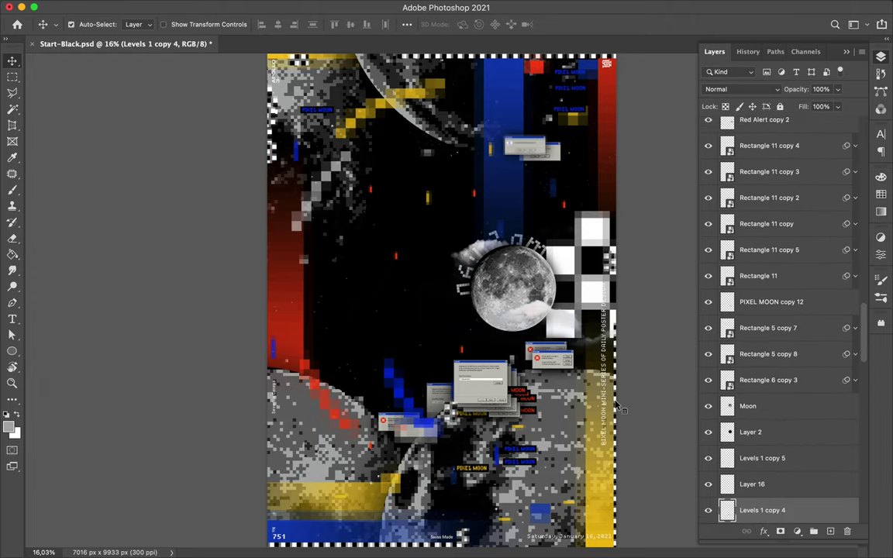
mouse_move(255, 313)
left_mouse_down()
mouse_move(264, 259)
mouse_move(257, 310)
left_mouse_up()
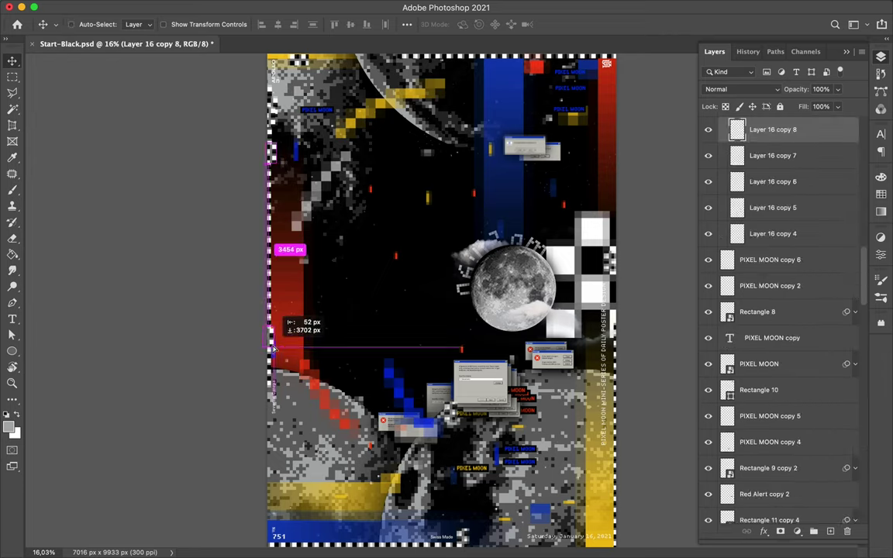
Copy the small blue Rectangle 5 copy 5 block near the lower alerts.
scroll(711, 278, "down", 3)
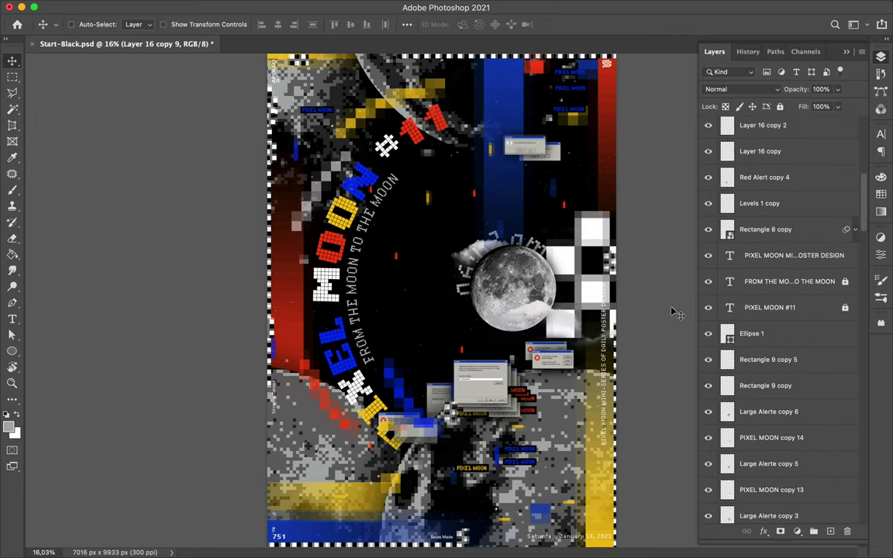
left_click(372, 194, "ctrl")
left_click_drag(372, 194, 444, 318)
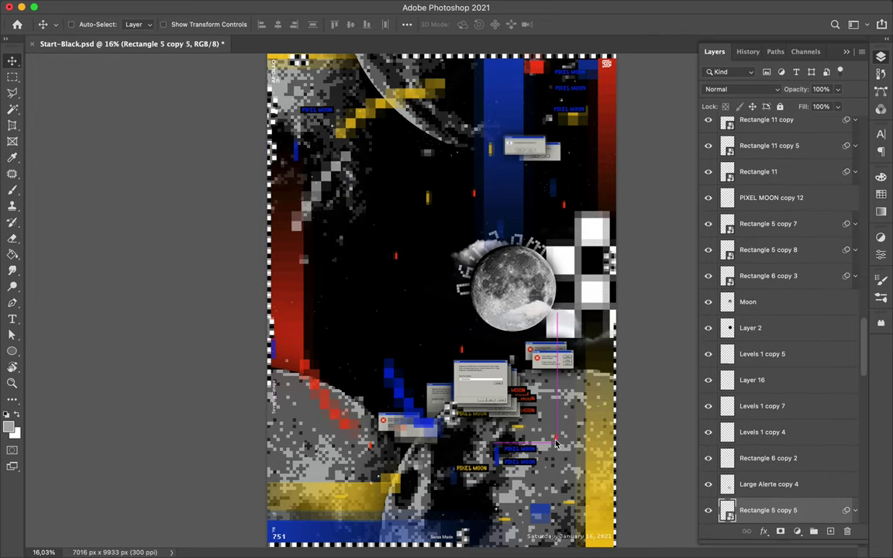
Duplicate the FROM THE MOON TO THE MOON arc text and scale the copy to 92.82%.
scroll(790, 177, "up", 10)
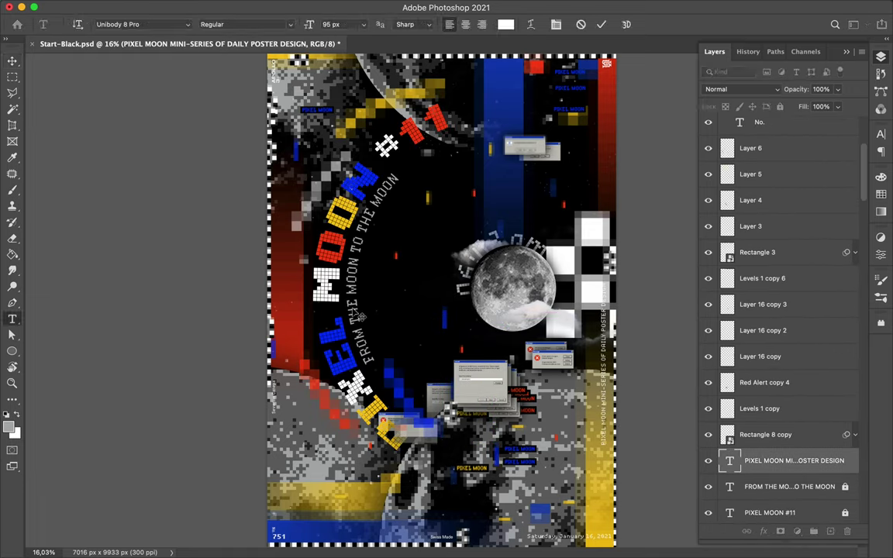
left_click(364, 287, "ctrl")
left_click_drag(397, 294, 410, 291)
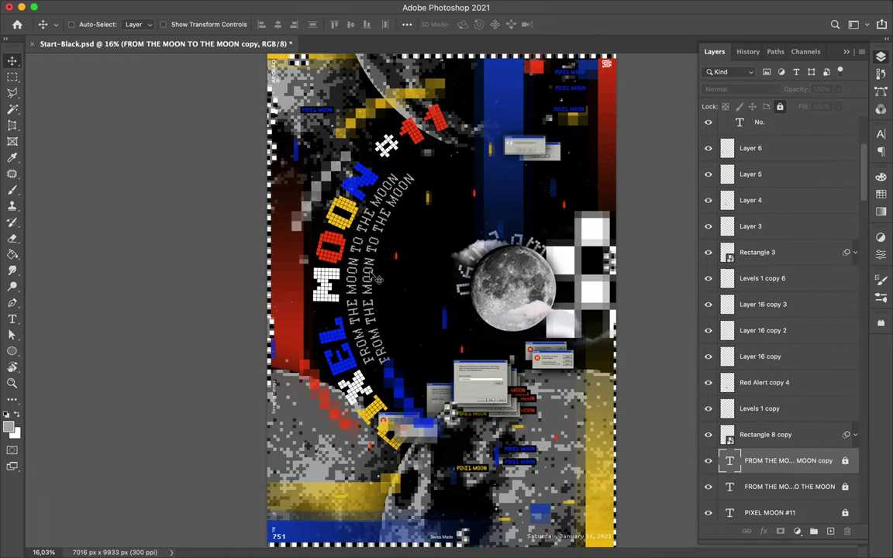
key("ctrl+t")
mouse_move(399, 364)
left_mouse_down()
mouse_move(380, 273)
mouse_move(381, 321)
left_mouse_up()
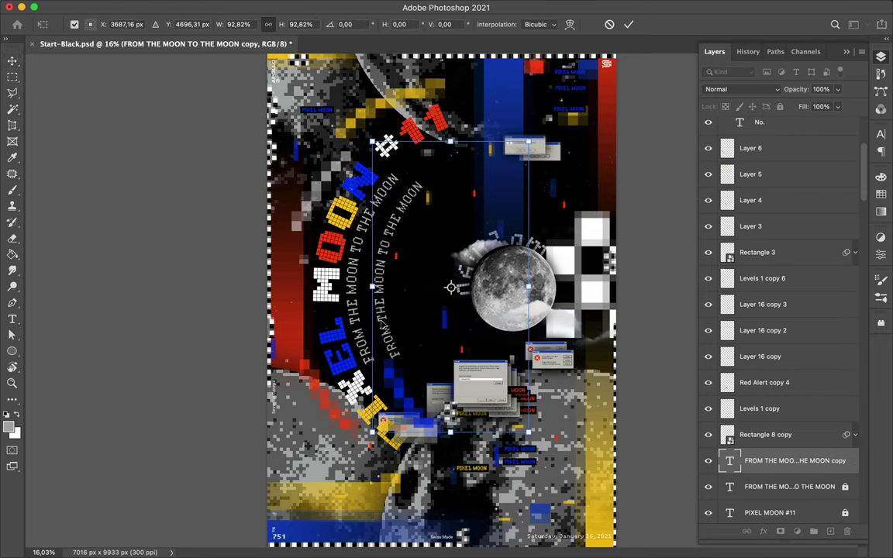
key("Return")
key("t")
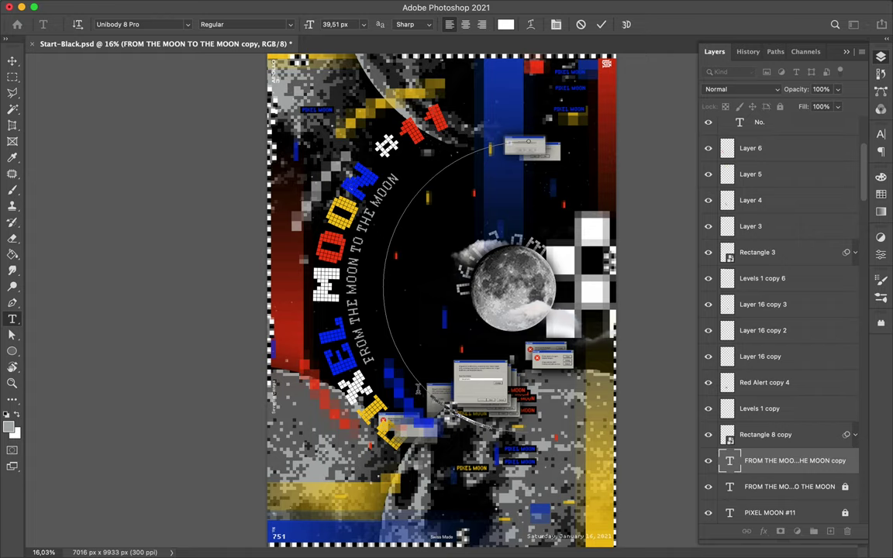
Commit the PIXEL MOON MINI-SERIES OF DAILY POSTER DESIGN arc text and slide it up the curve.
scroll(417, 389, "up", 3)
scroll(452, 440, "up", 3)
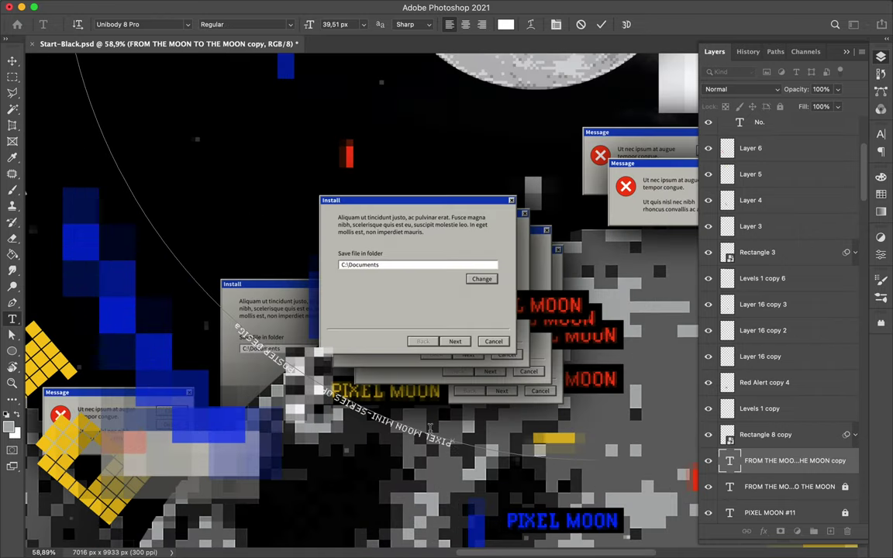
left_click(429, 428)
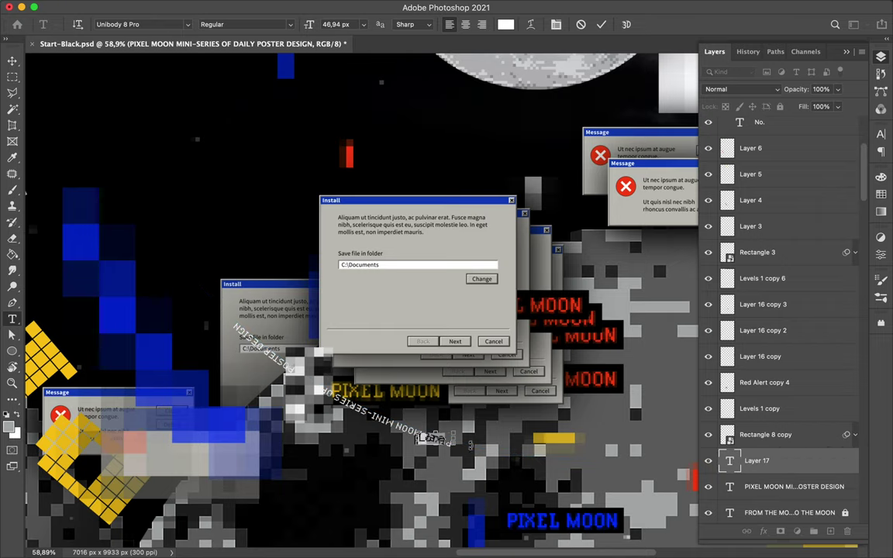
key("Escape")
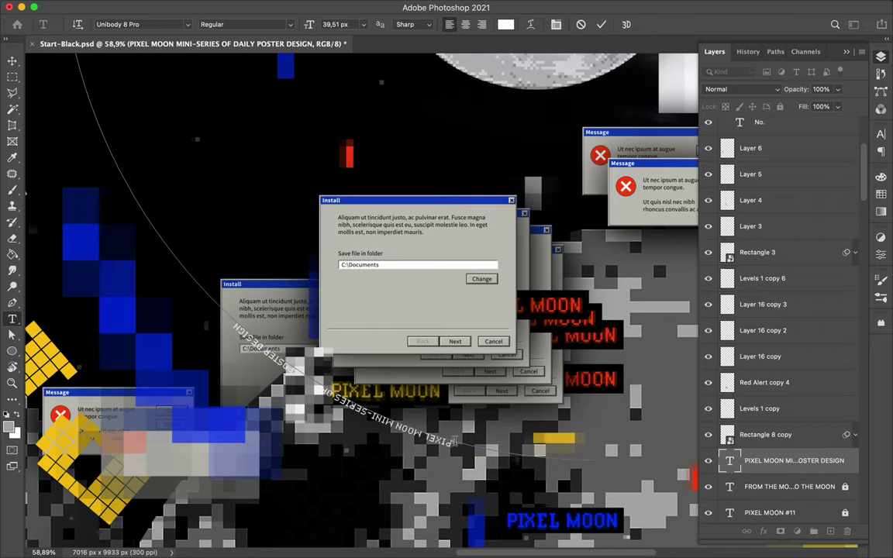
left_click_drag(454, 441, 155, 233)
Set the series arc text's font size to 69 px.
scroll(296, 176, "down", 2)
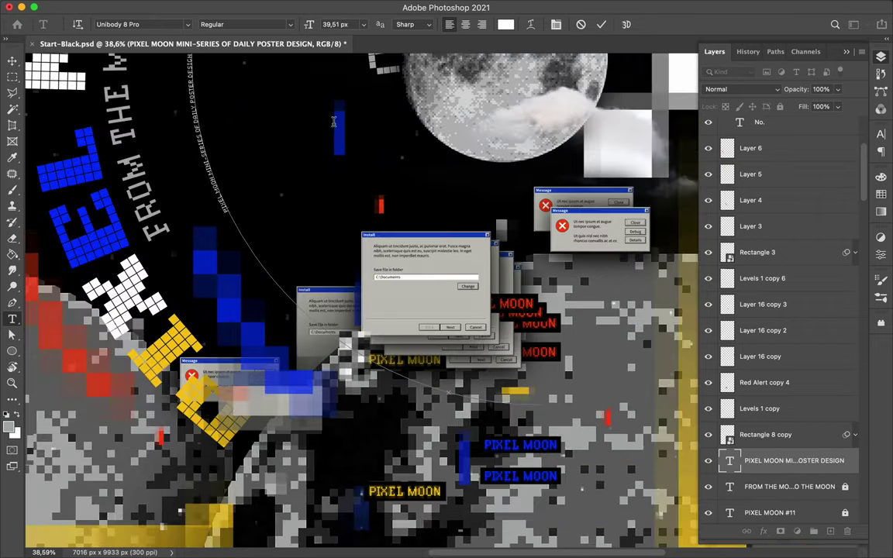
scroll(296, 177, "down", 2)
scroll(296, 177, "down", 2)
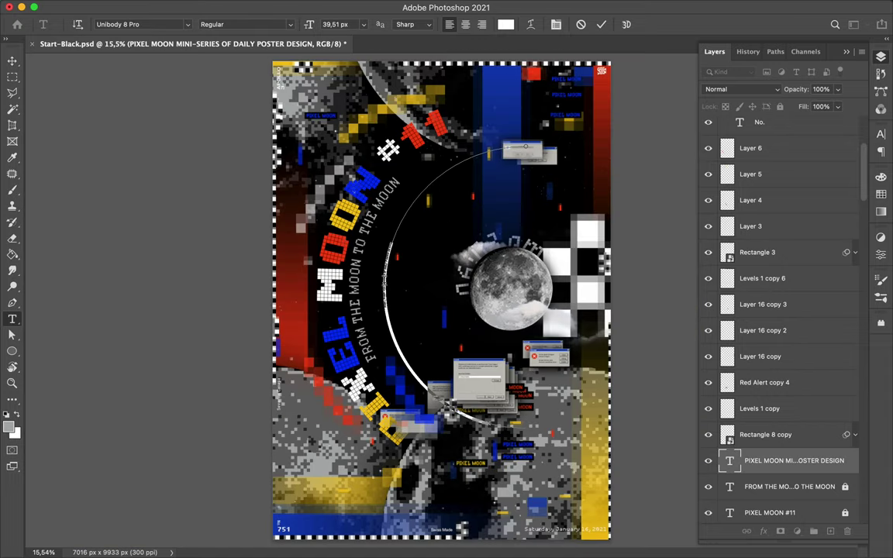
key("ctrl+t")
type("69")
key("Return")
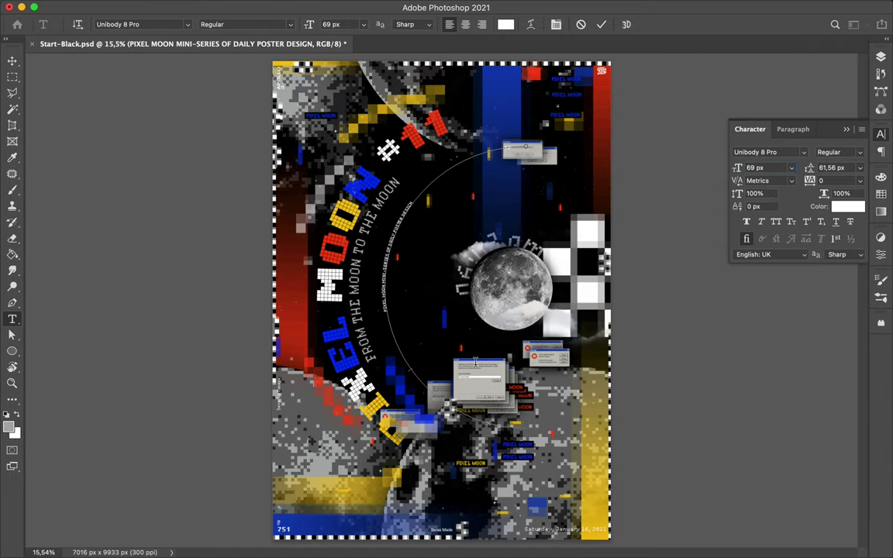